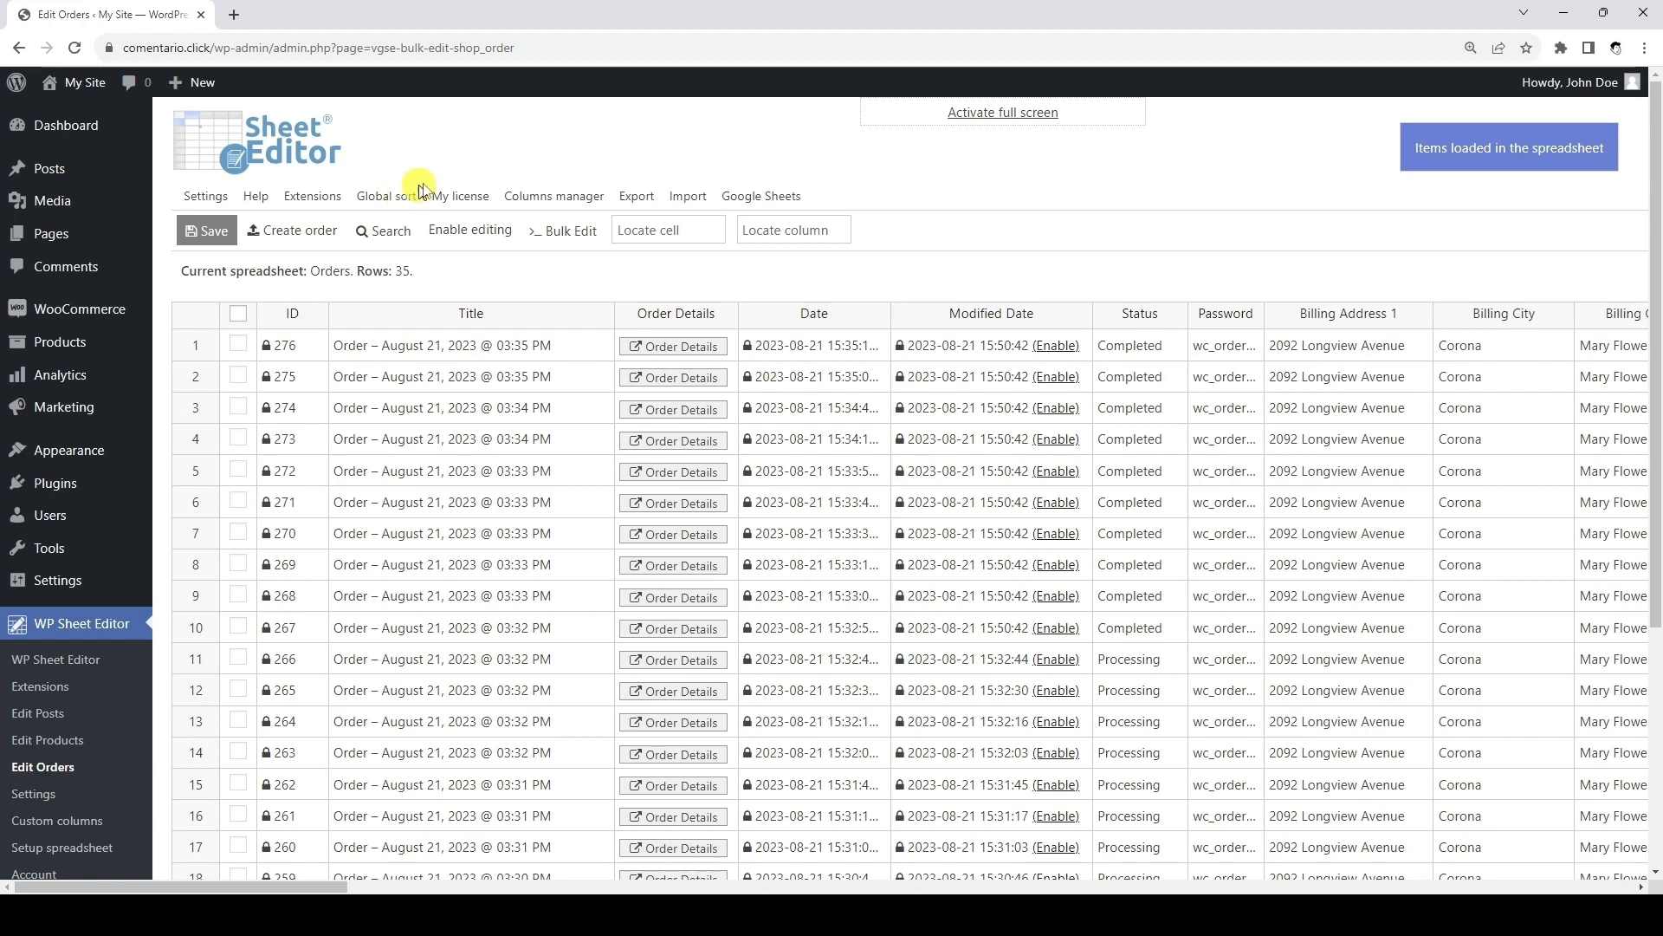
# Step: Connect the site to Google and the WP Sheet Editor API with the Sheet Editor account, granting access to the app's Google Drive files
pyautogui.click(770, 195)
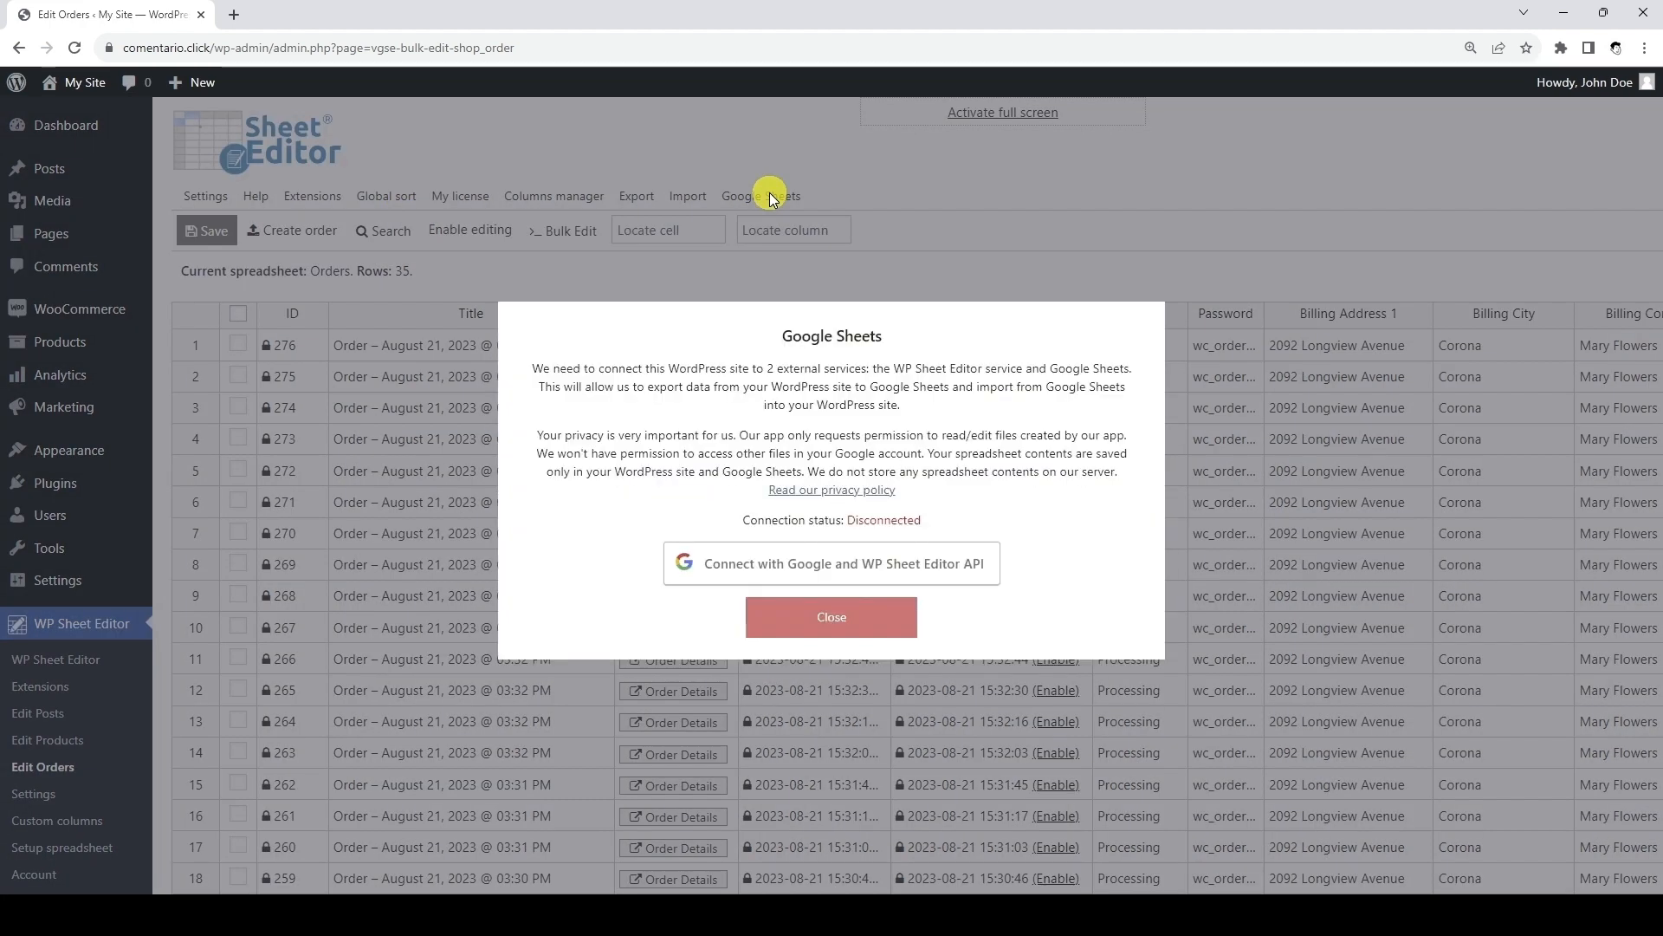
pyautogui.click(943, 554)
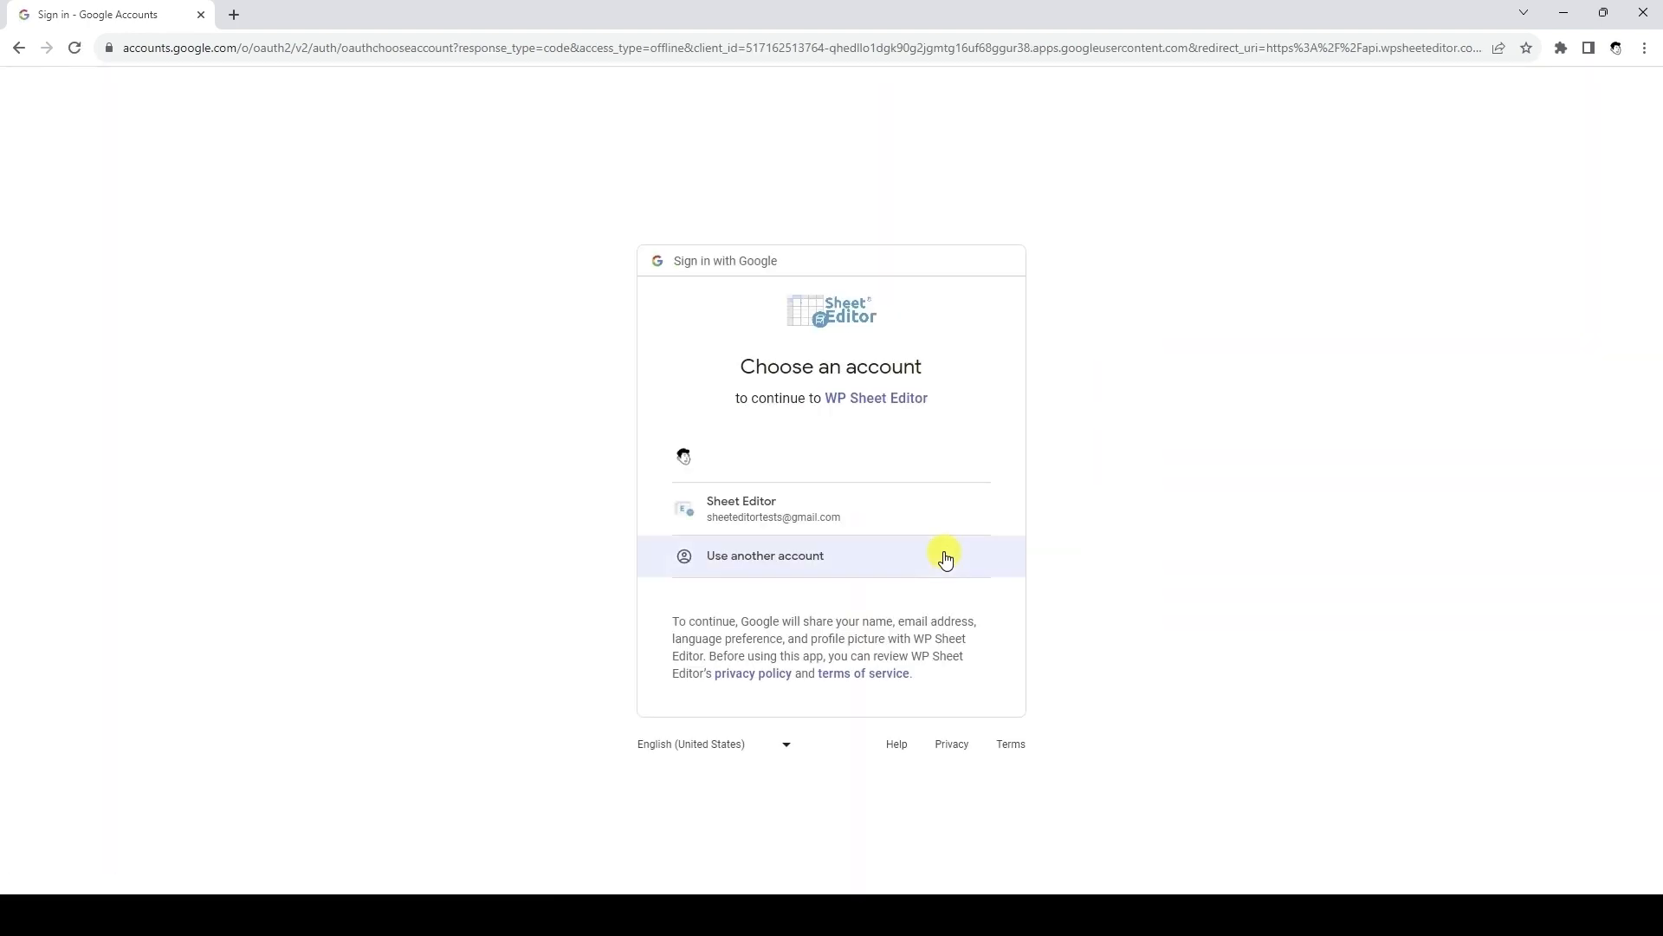
pyautogui.click(962, 522)
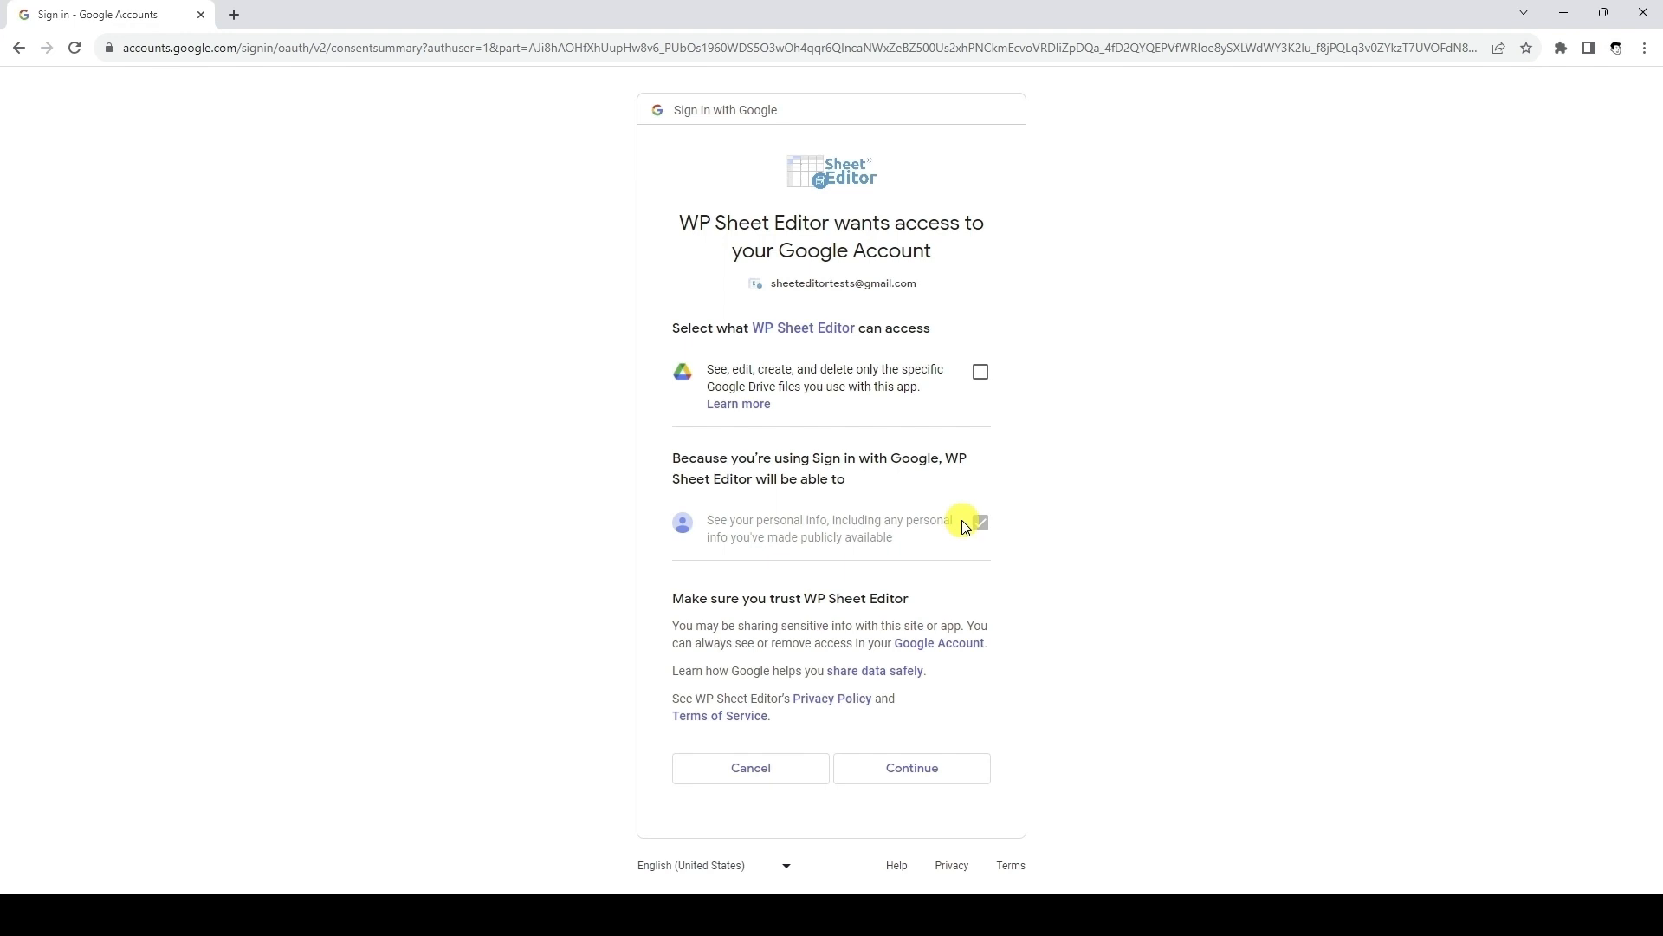
pyautogui.click(982, 374)
pyautogui.click(925, 770)
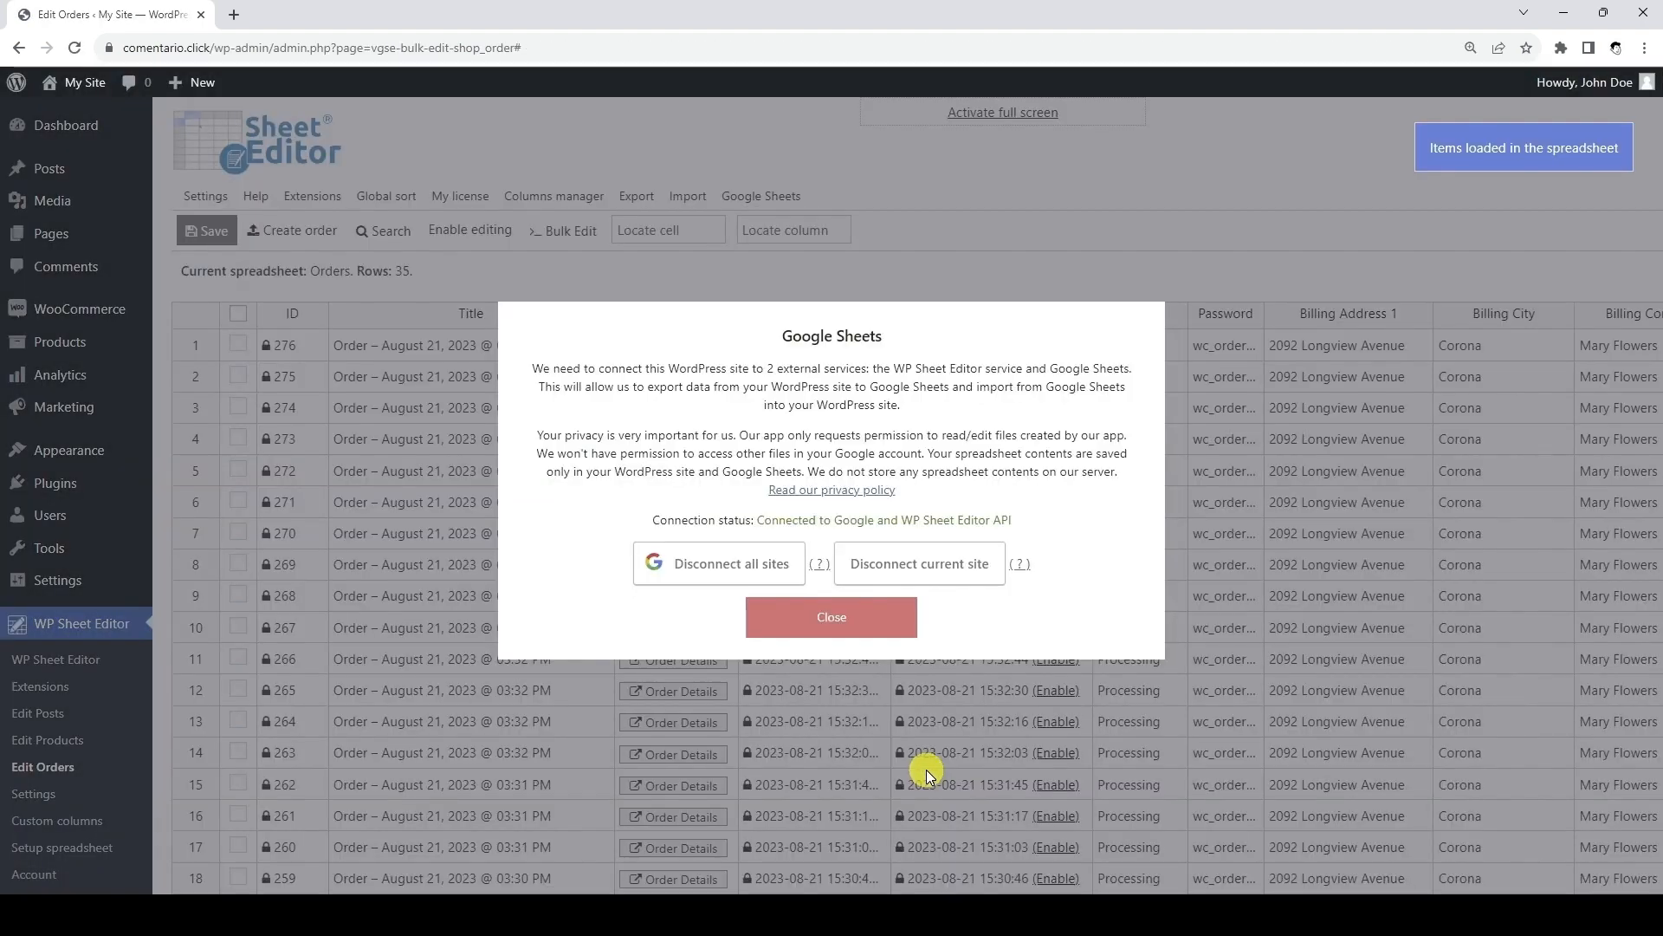
pyautogui.click(859, 633)
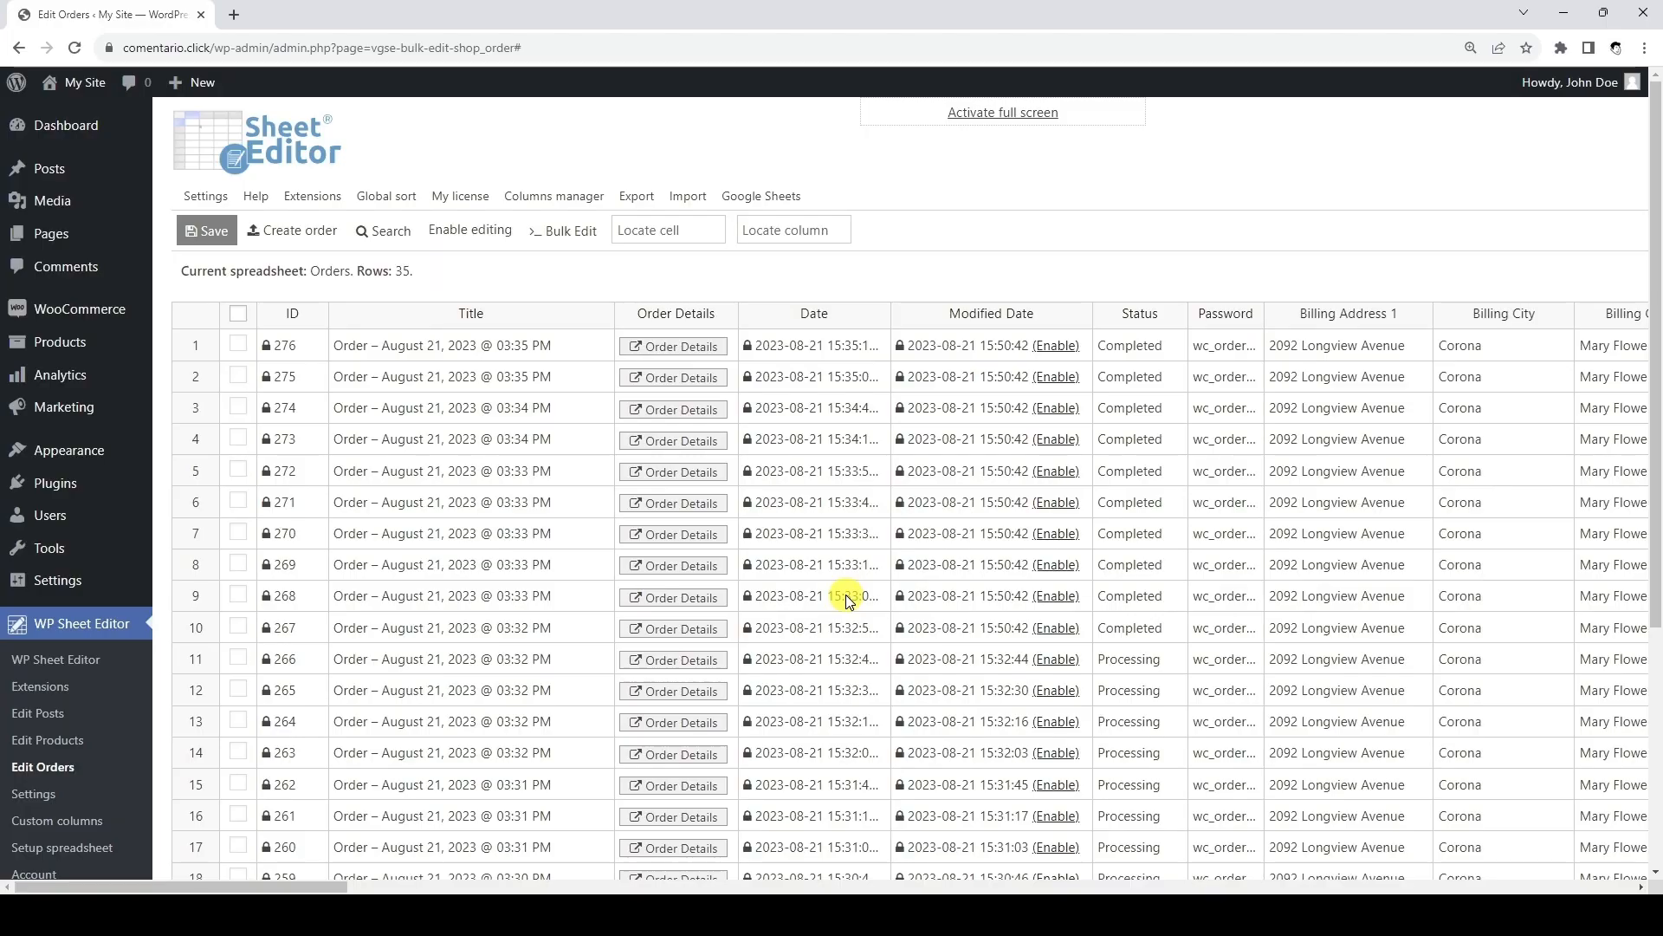
# Step: Set up an orders export with all active columns and all the rows from the current search
pyautogui.click(623, 199)
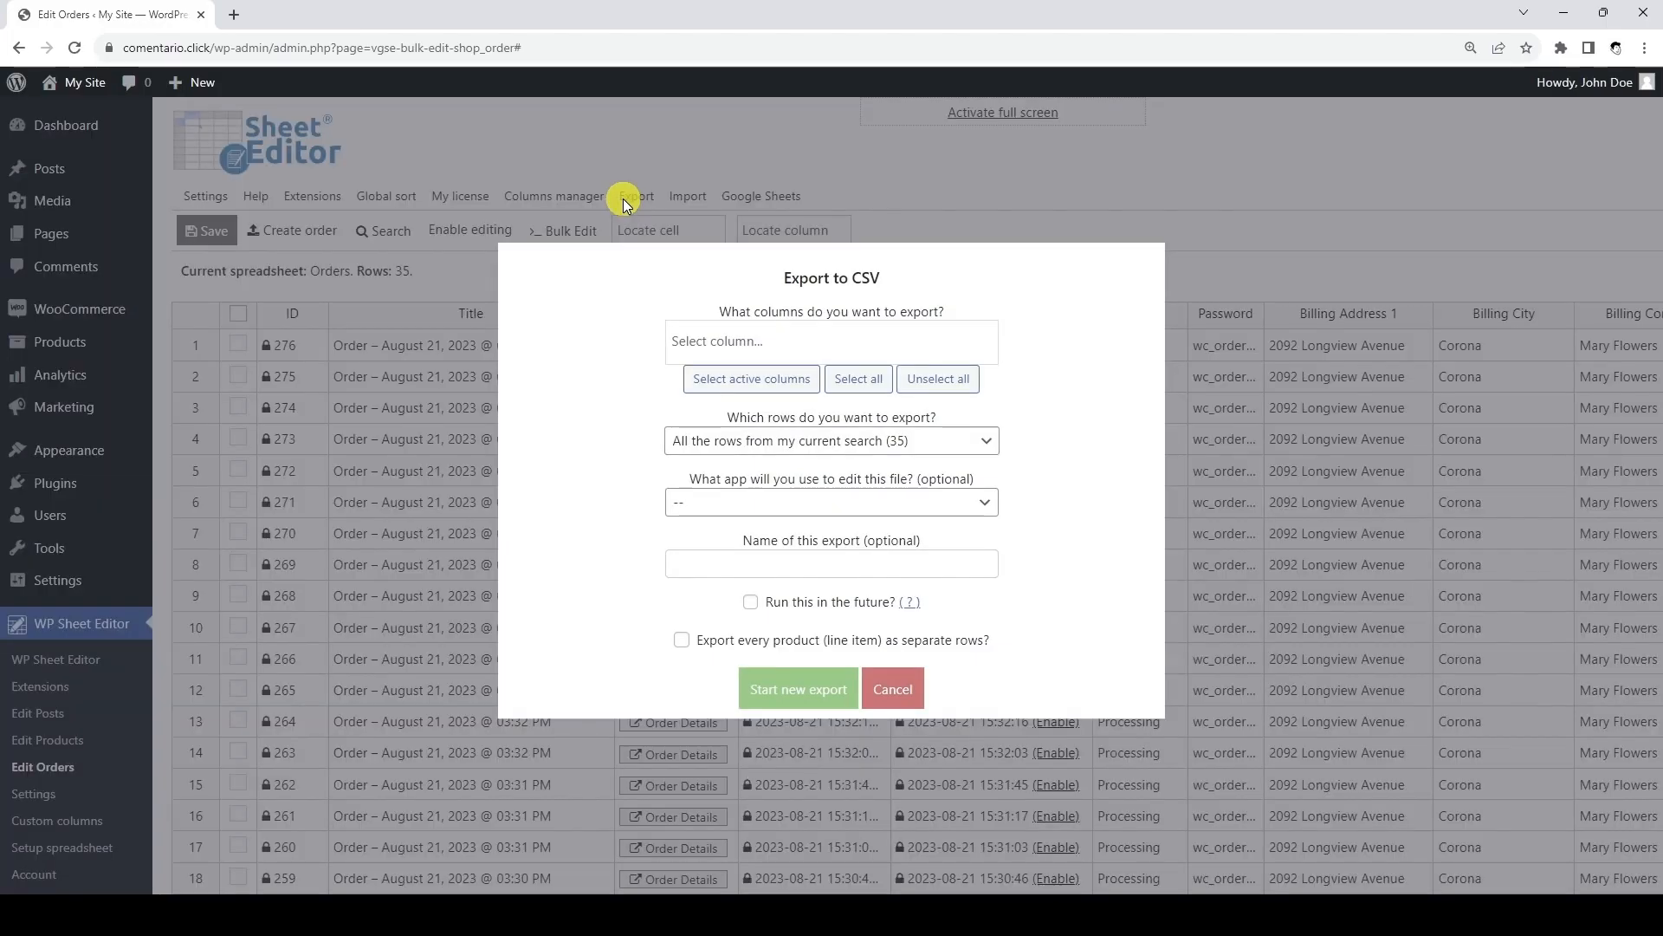
pyautogui.click(769, 379)
pyautogui.scroll(-5, 771, 376)
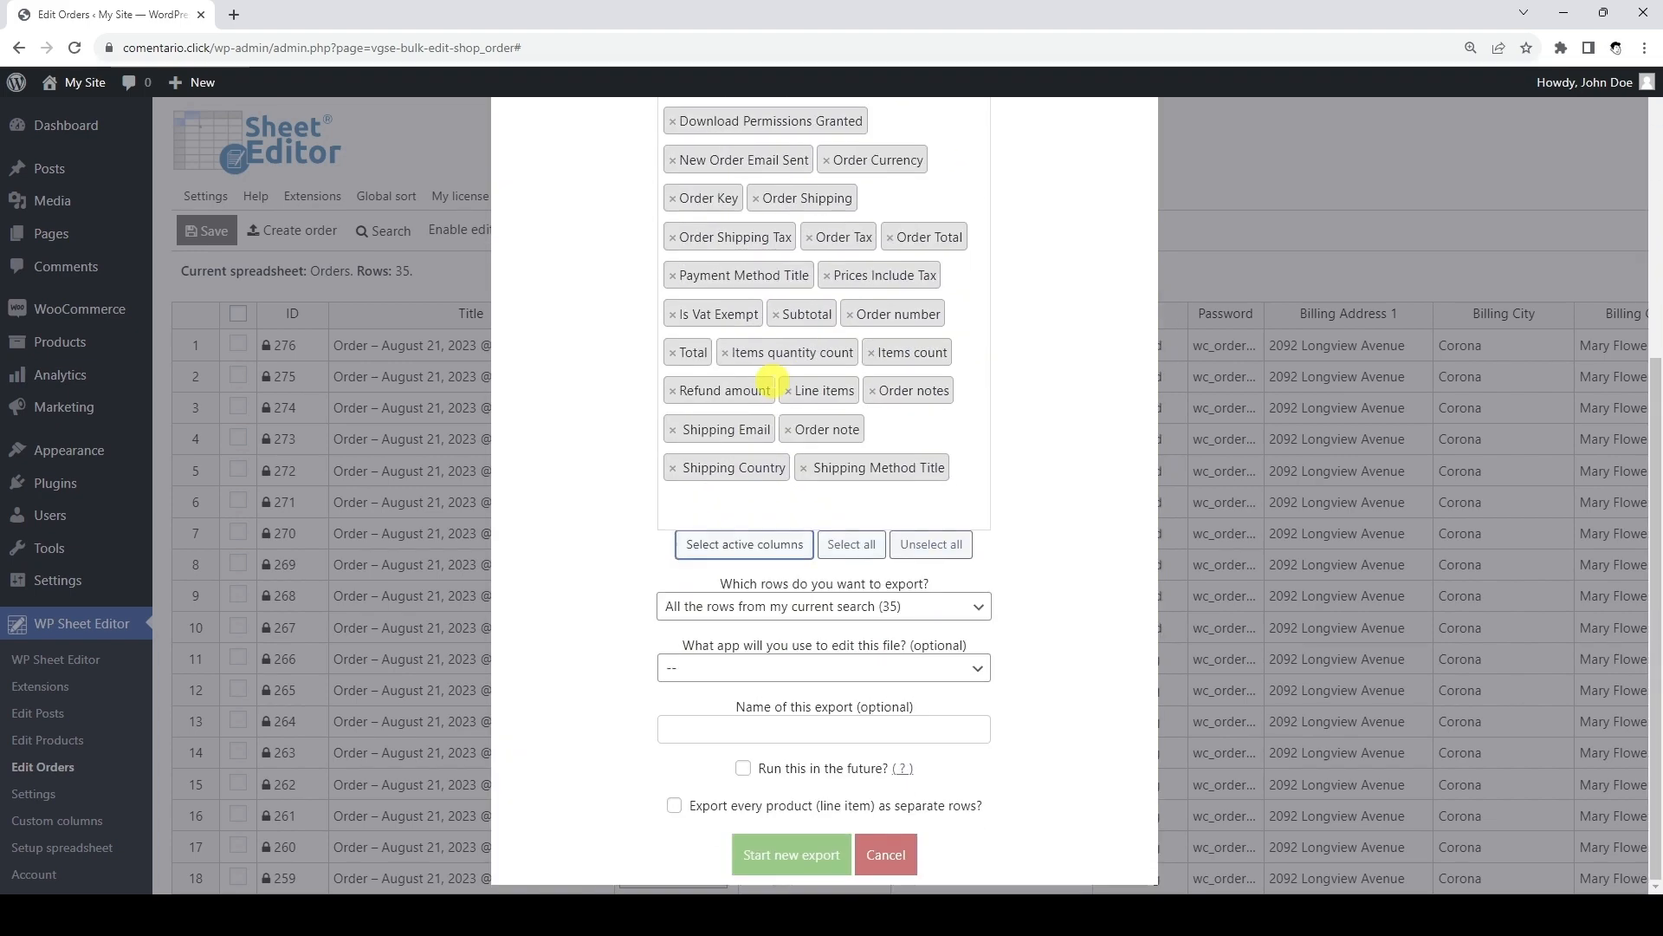
pyautogui.click(854, 609)
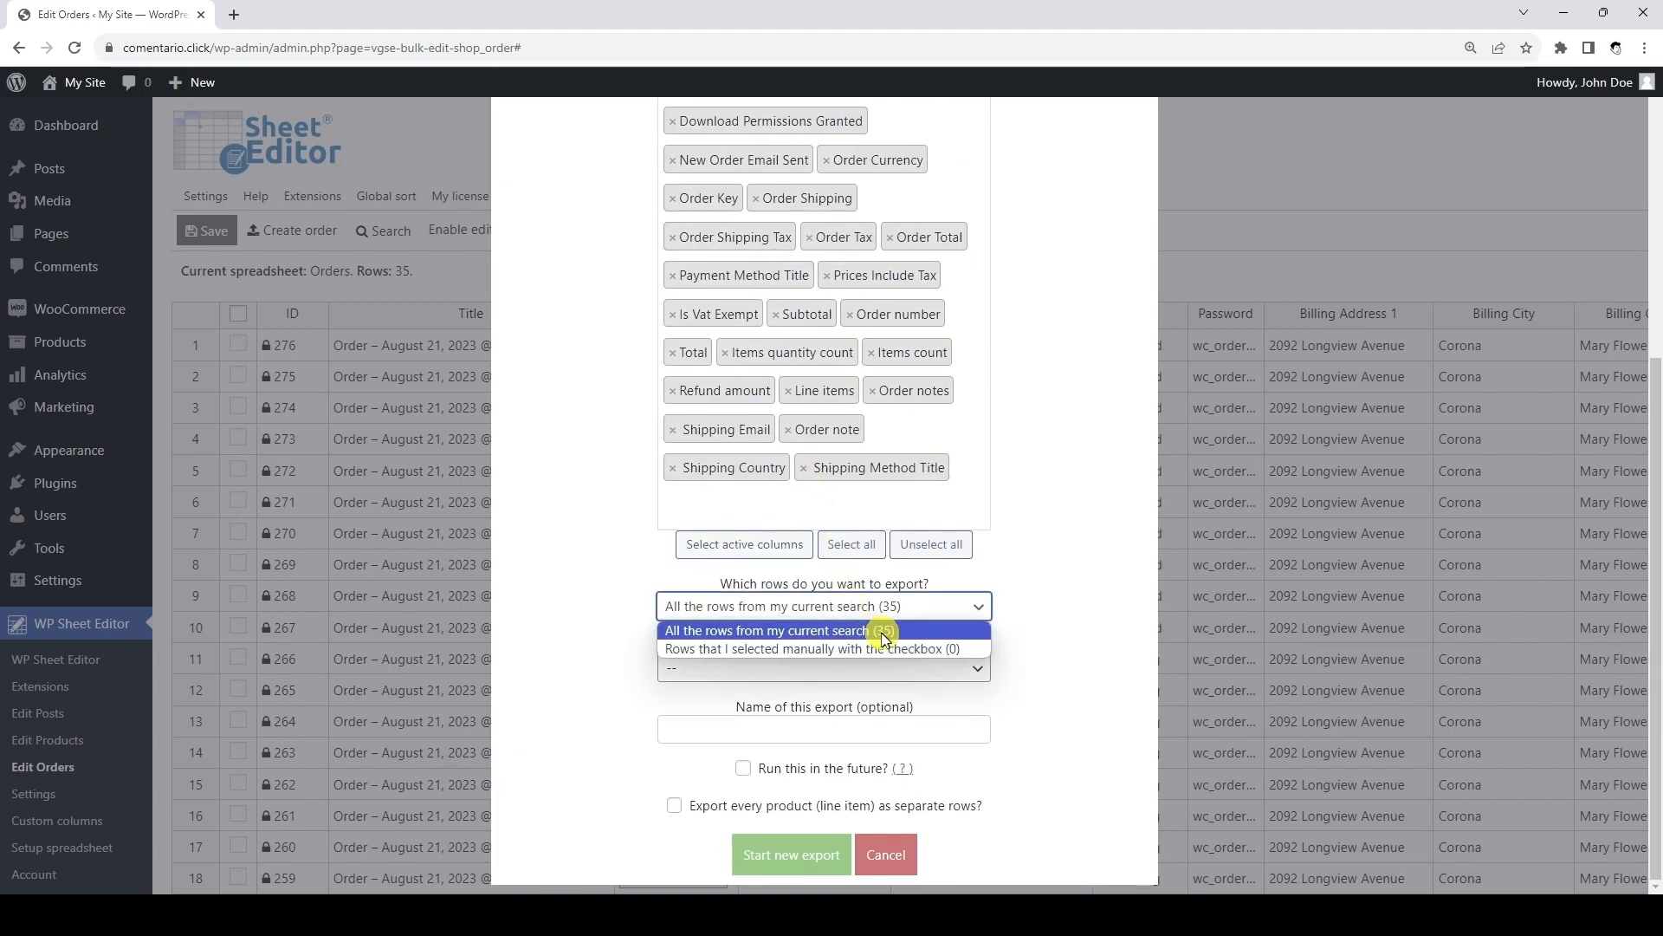
pyautogui.click(883, 632)
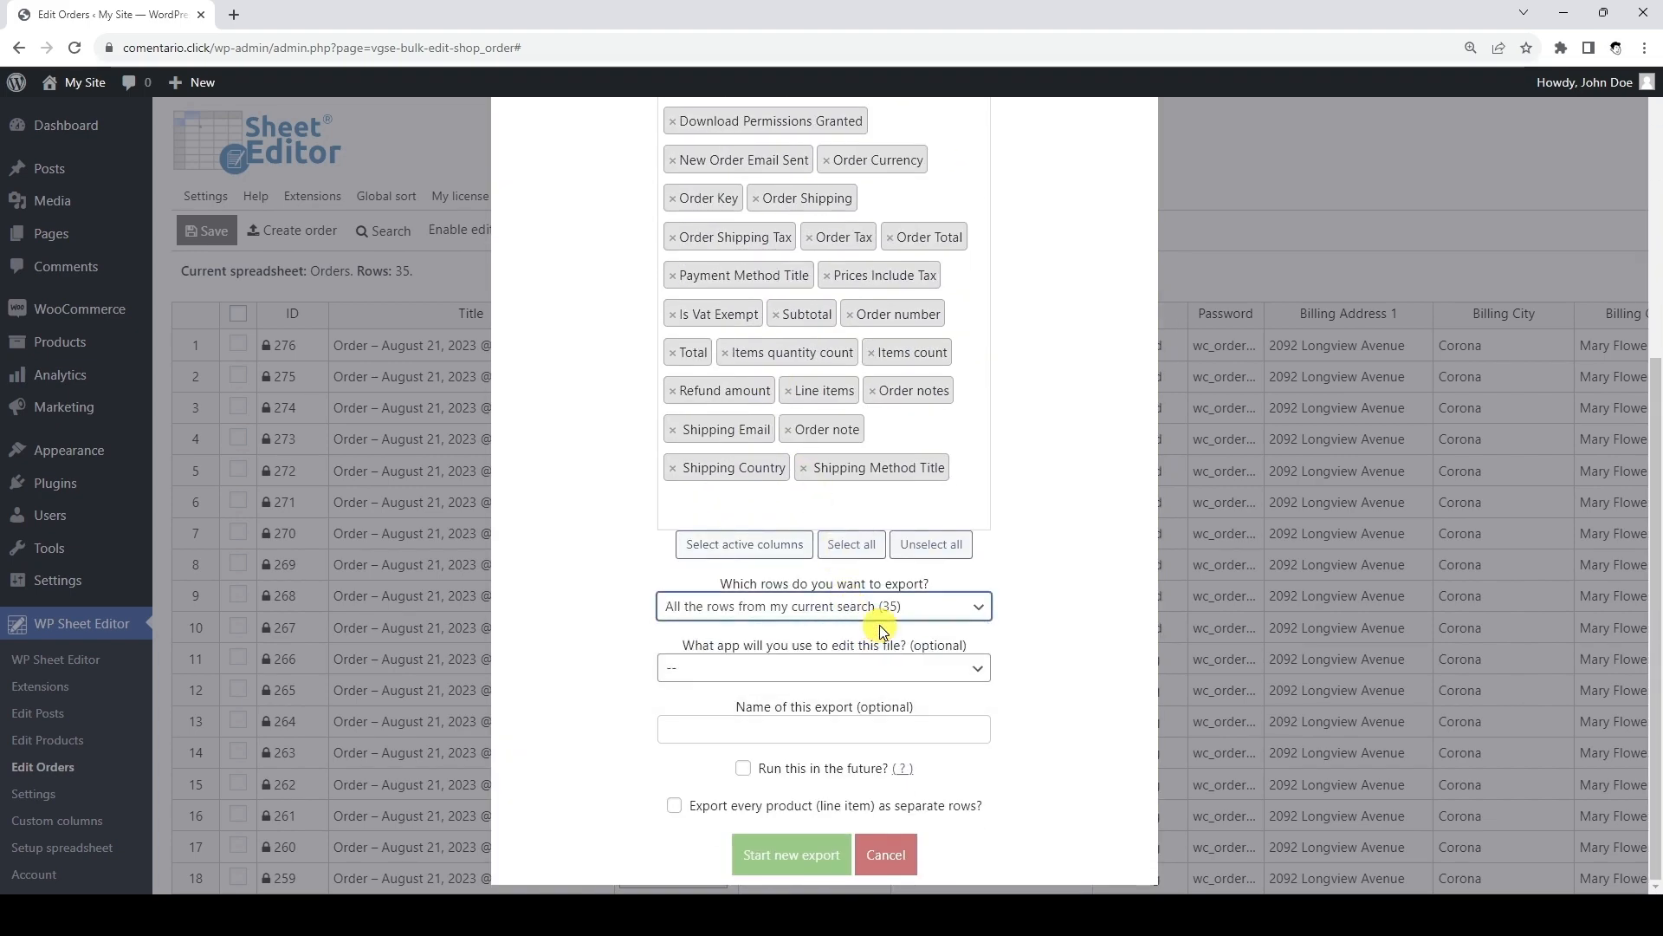
# Step: Choose Google Sheets as the export's app, name it "Export orders to Google Sheets" and run the export
pyautogui.click(876, 668)
pyautogui.click(880, 764)
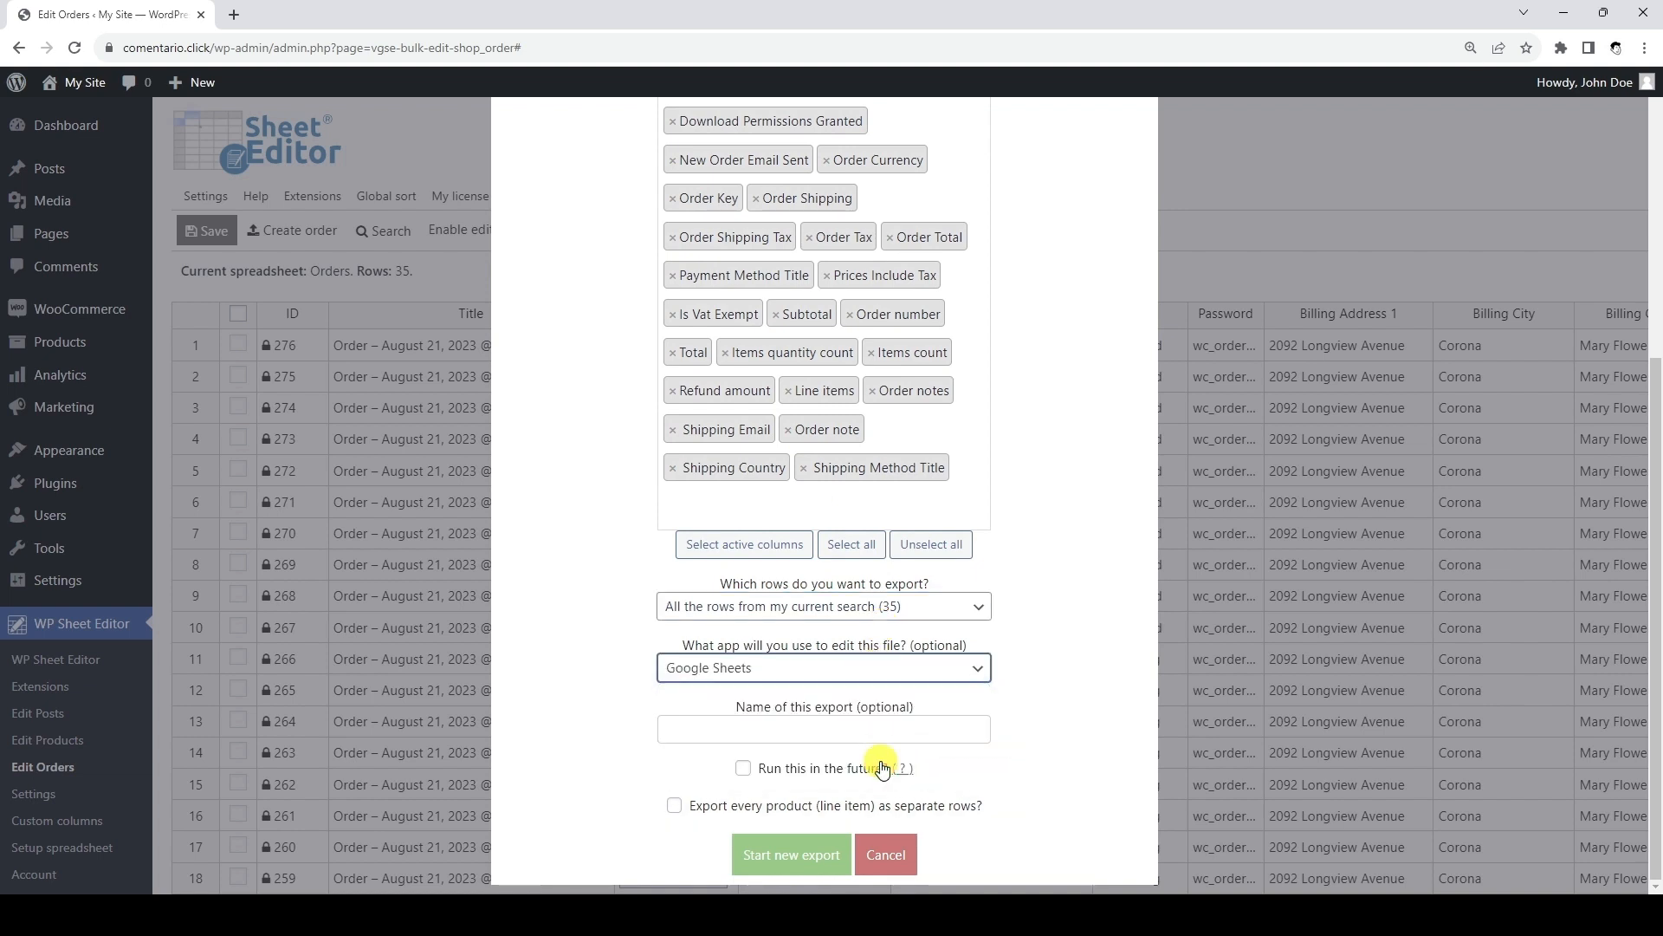
pyautogui.click(880, 729)
pyautogui.write('Export orders to Google Sheets')
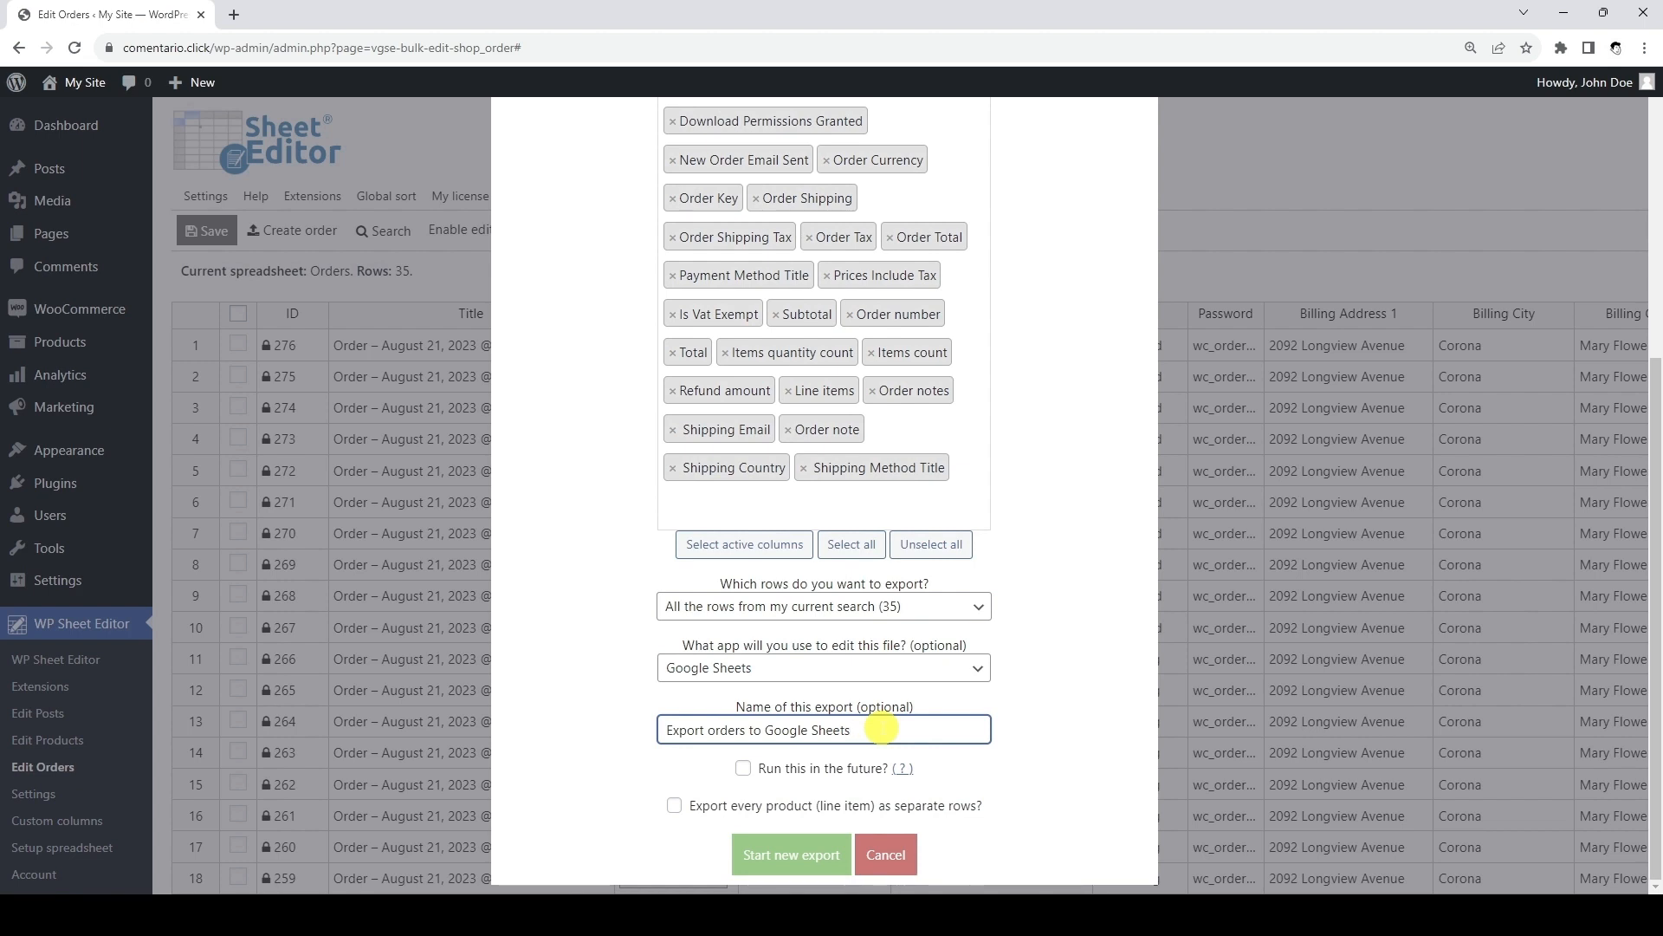
pyautogui.click(792, 855)
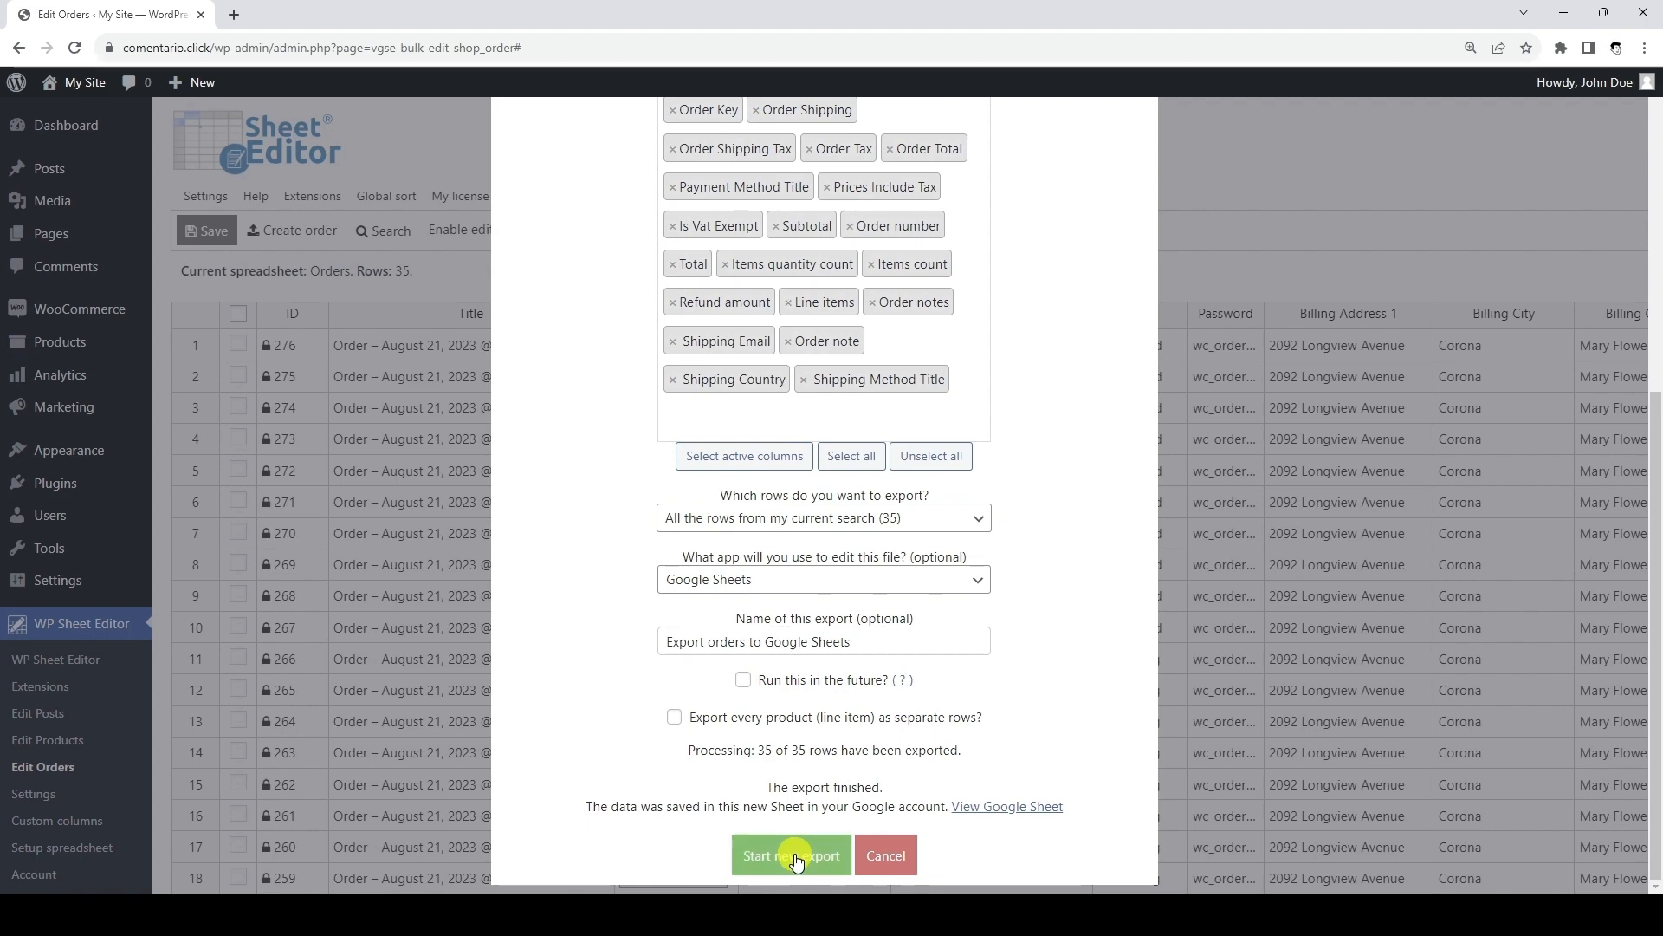
# Step: Open the exported Google Sheet and review its order columns and rows
pyautogui.click(1010, 806)
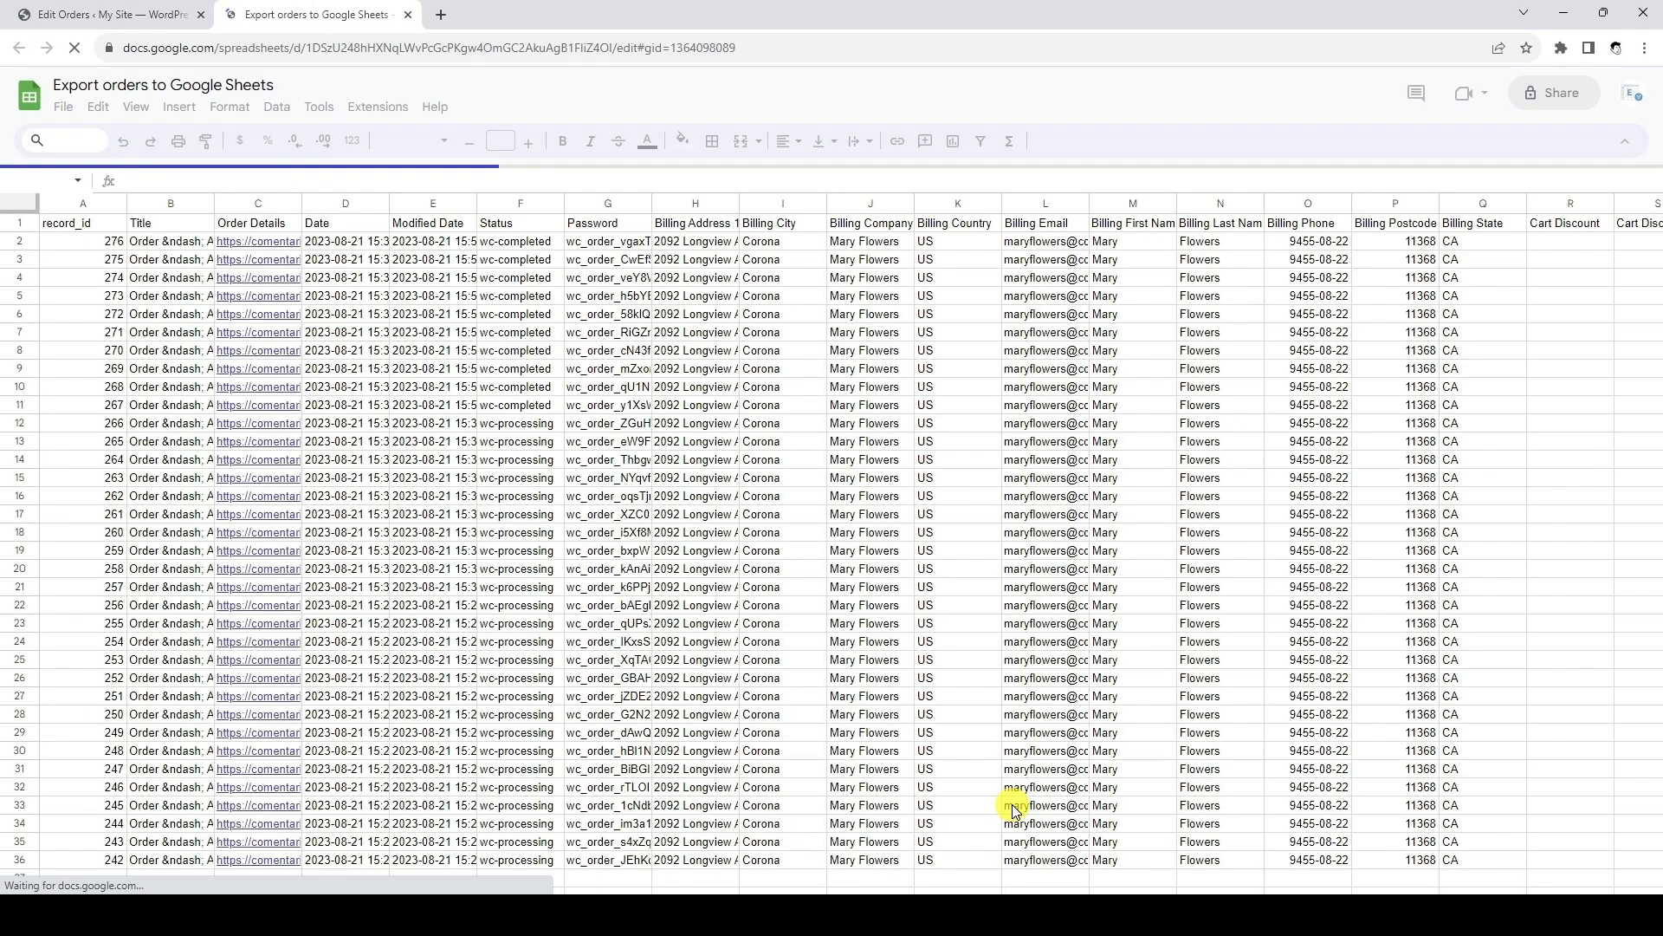
pyautogui.hscroll(15, 1014, 806)
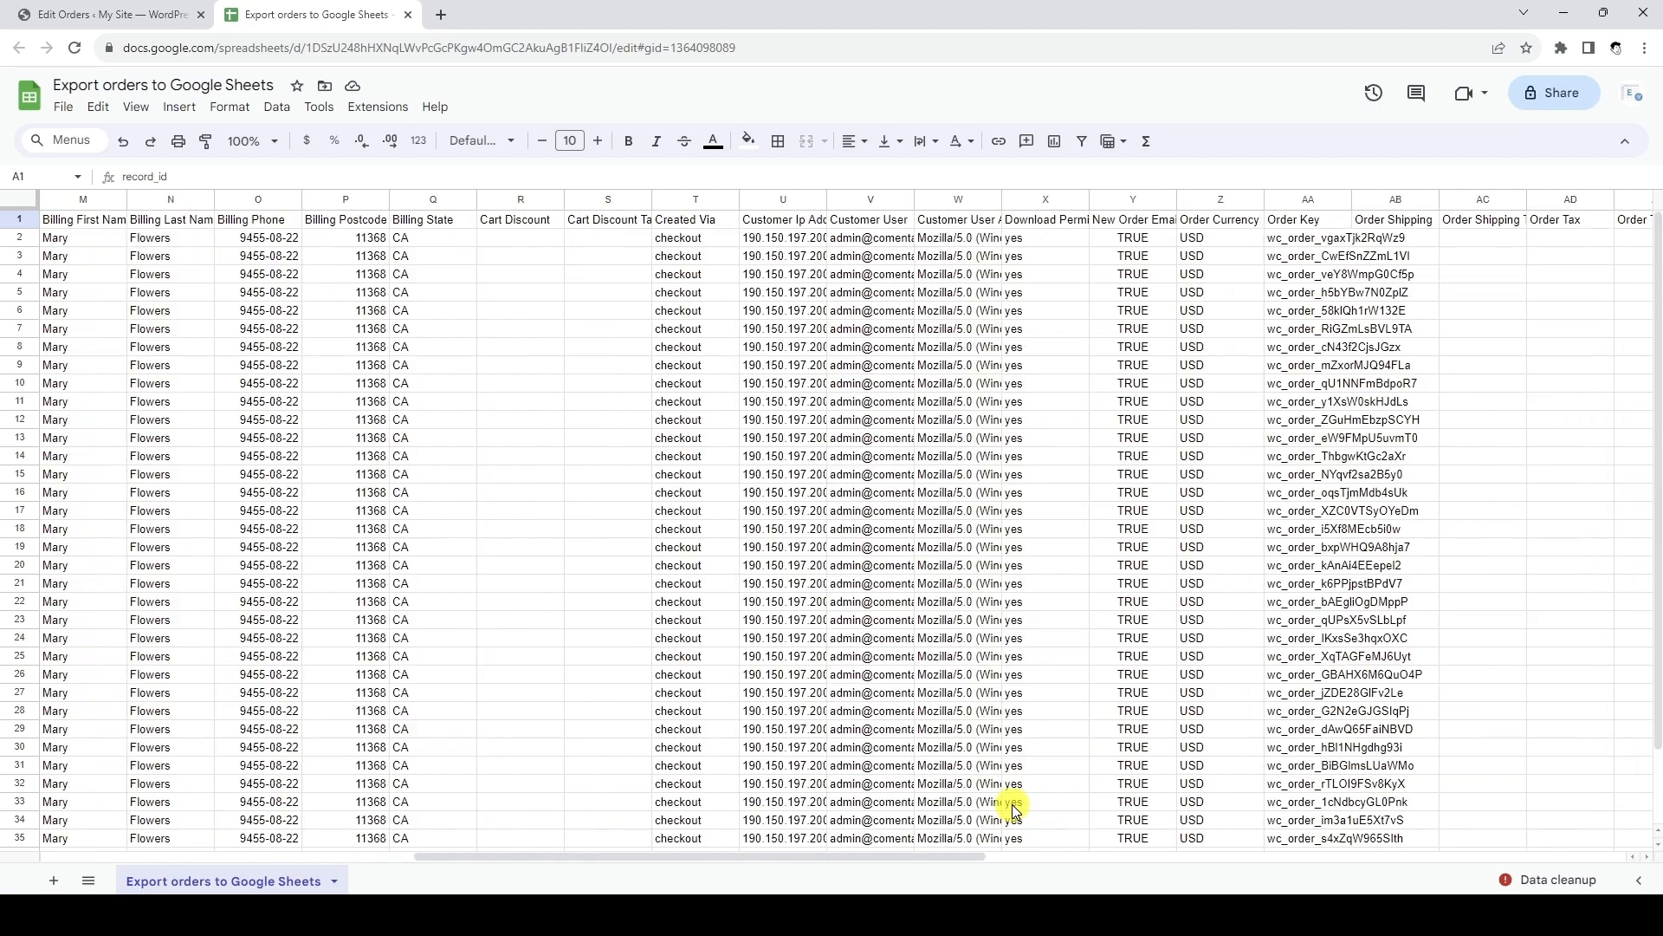
pyautogui.hscroll(10, 1011, 804)
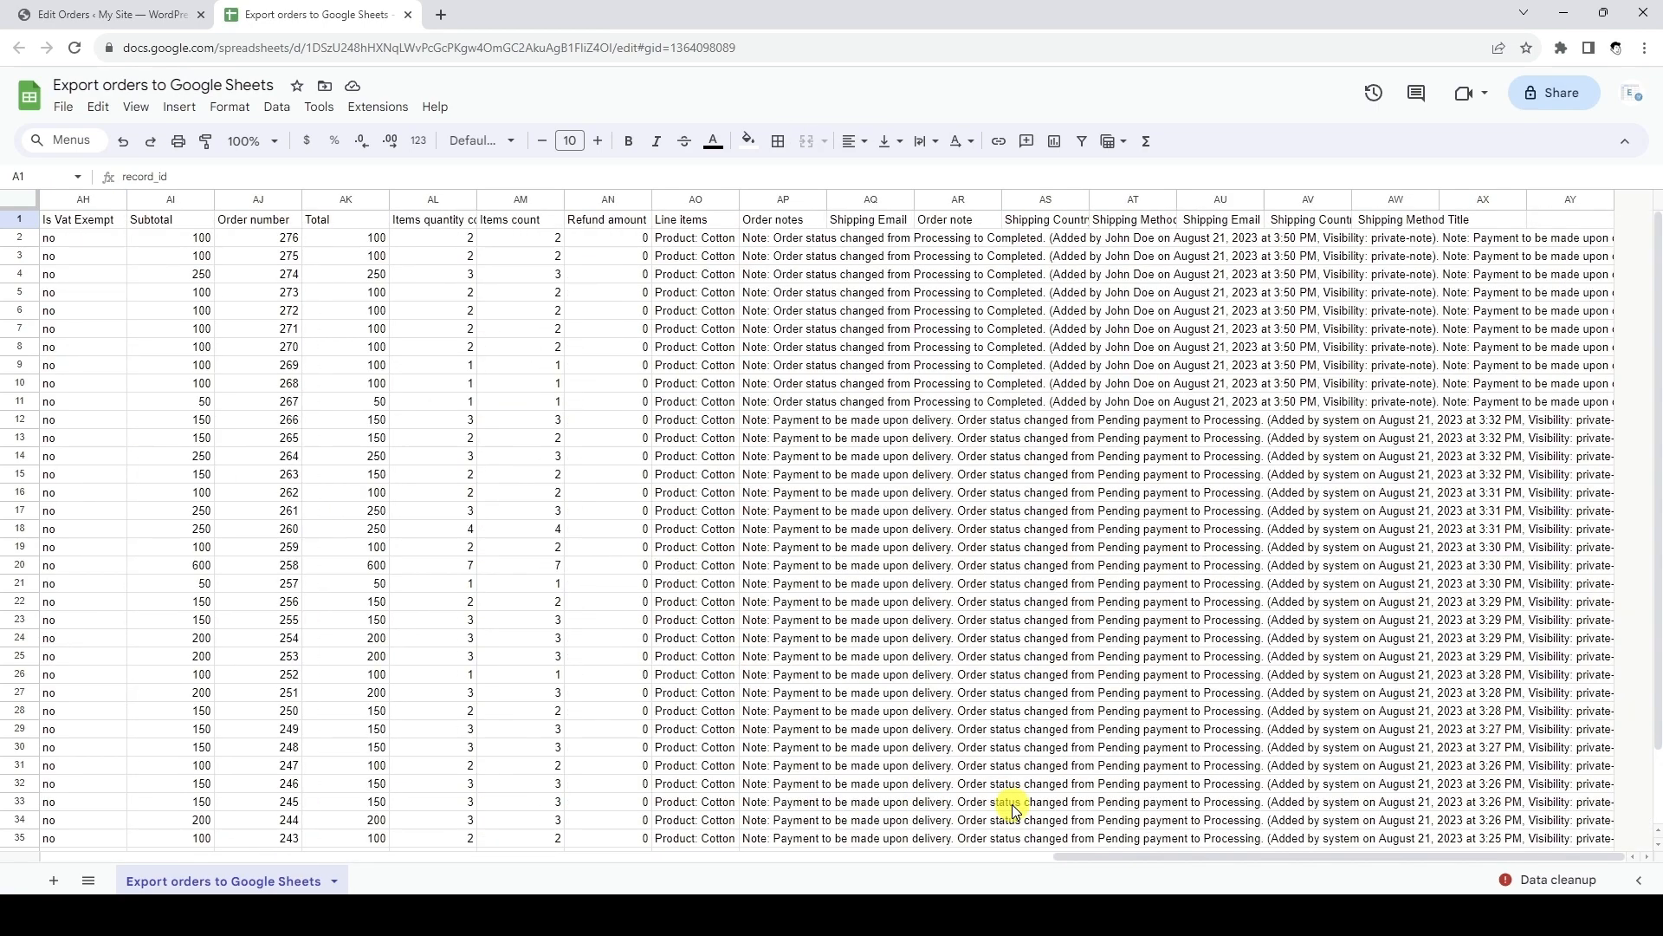
pyautogui.hscroll(-20, 1014, 808)
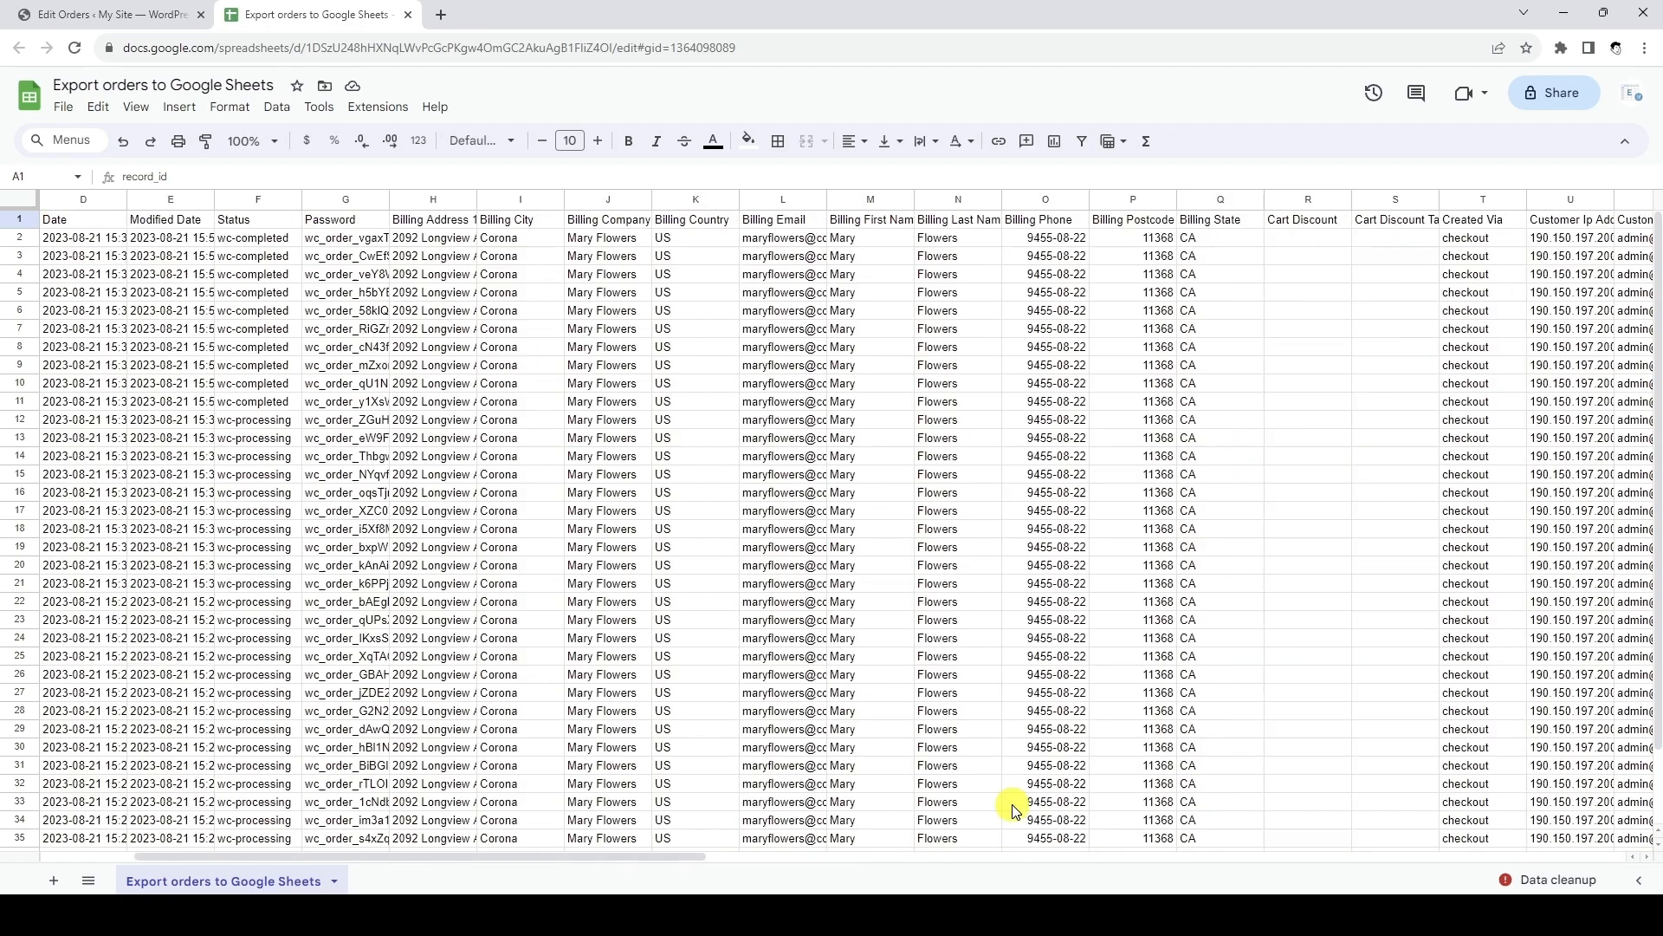
pyautogui.scroll(-2, 1014, 808)
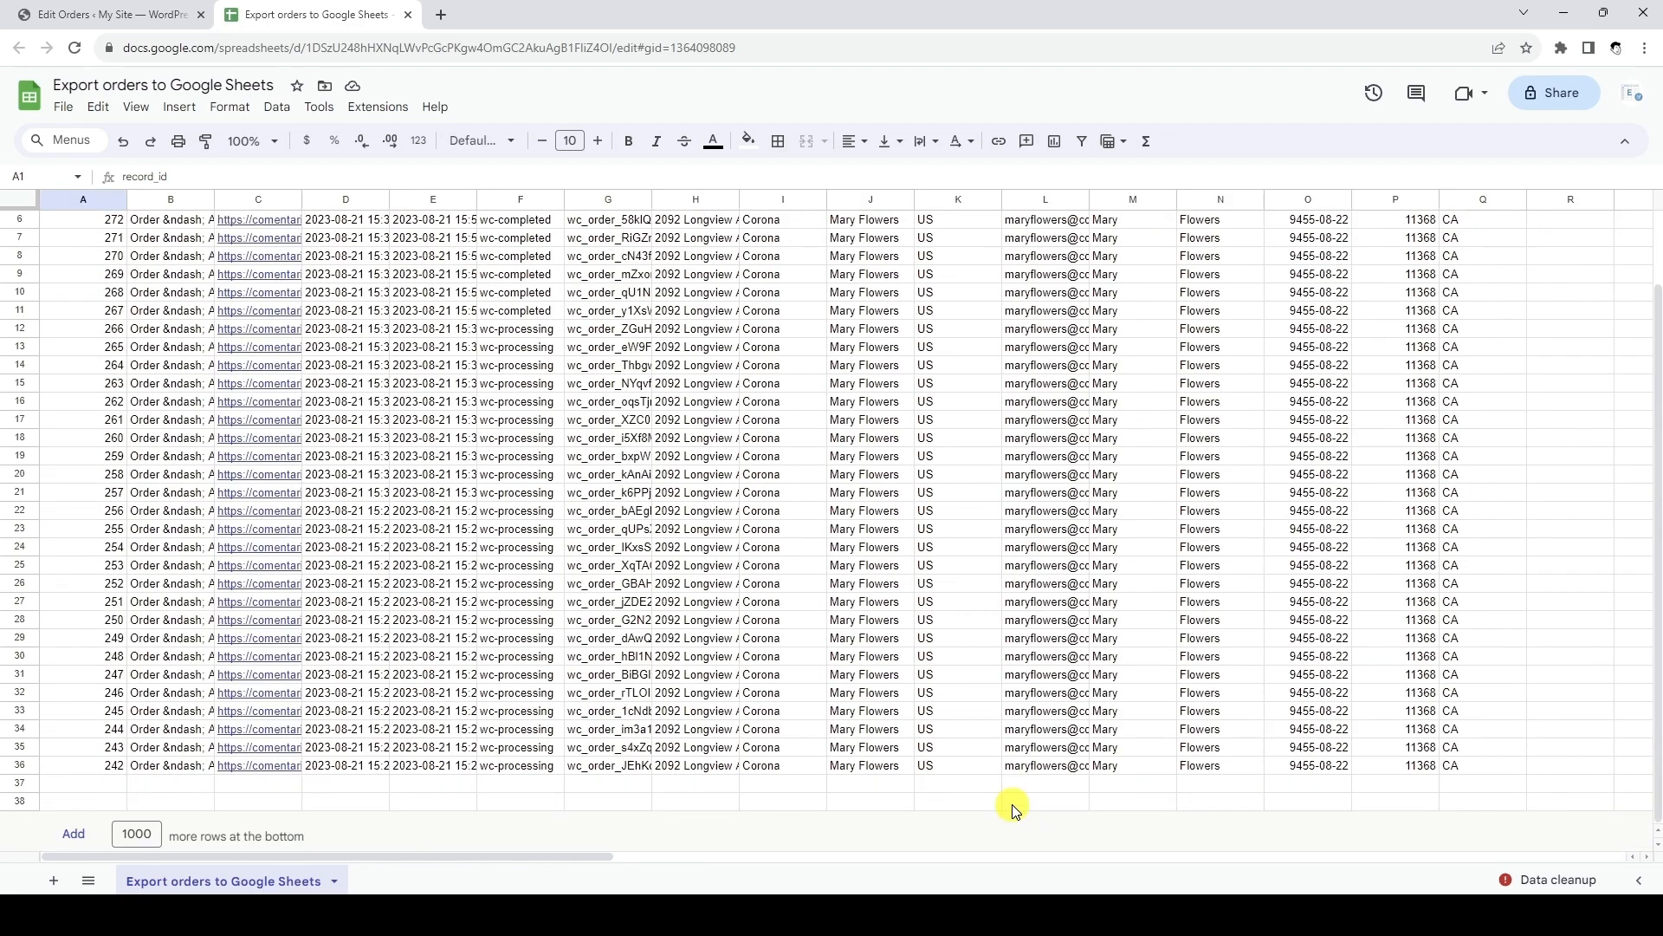
pyautogui.scroll(1, 1012, 792)
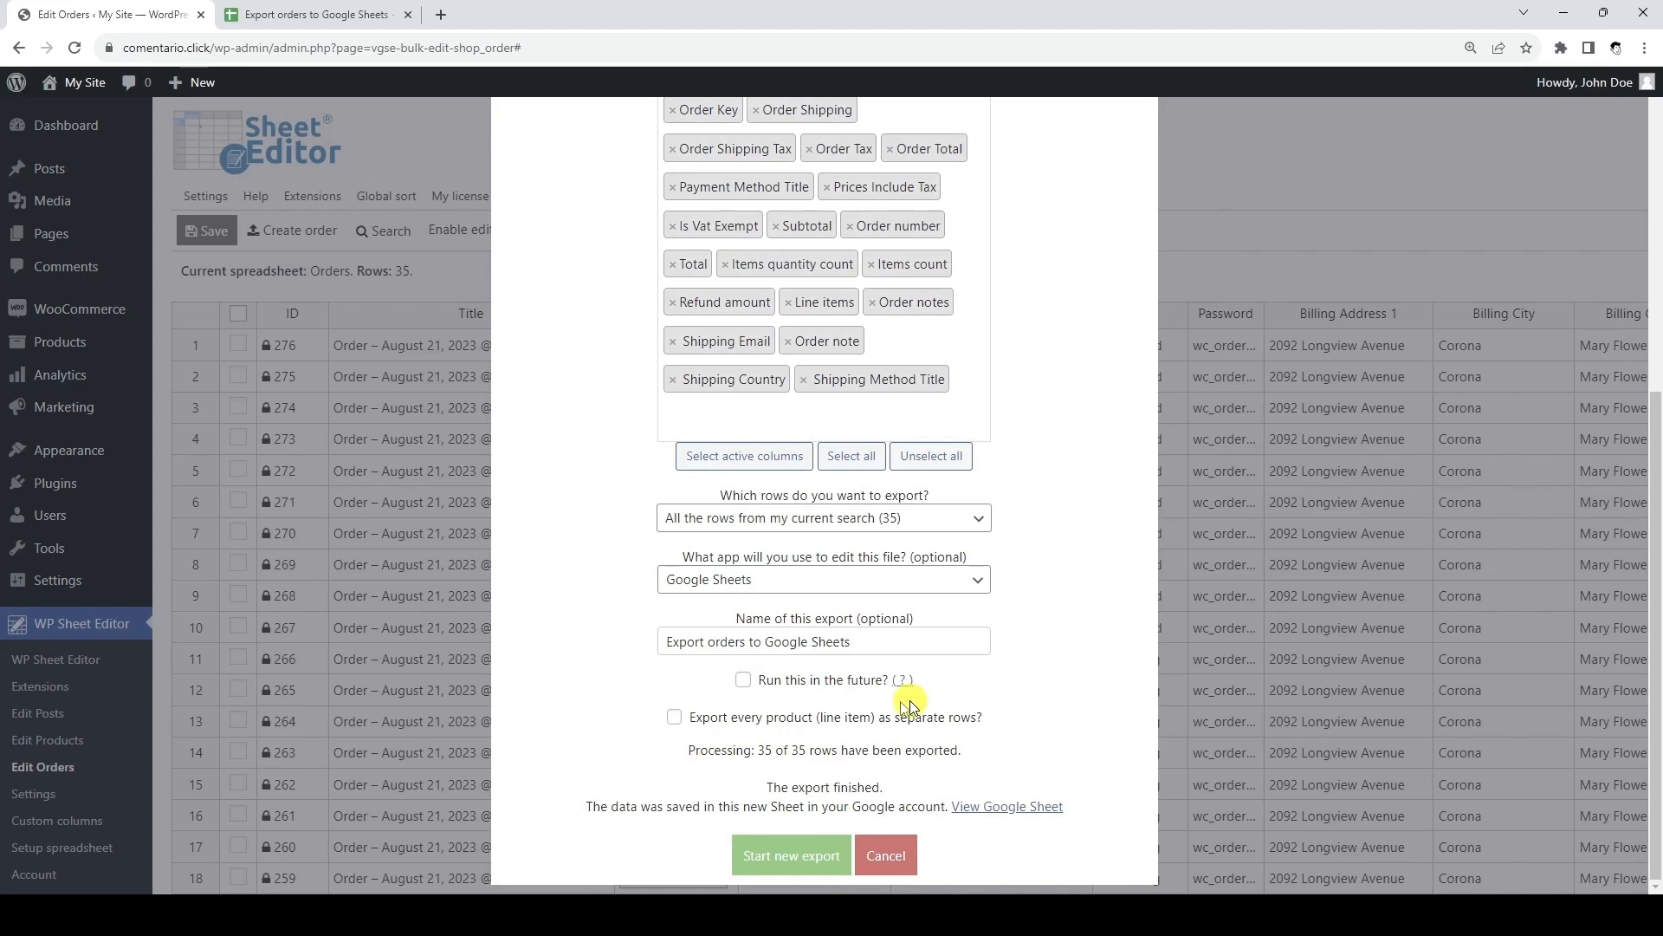
# Step: Export the orders again with every product (line item) as separate rows, and review the resulting Google Sheet
pyautogui.click(675, 717)
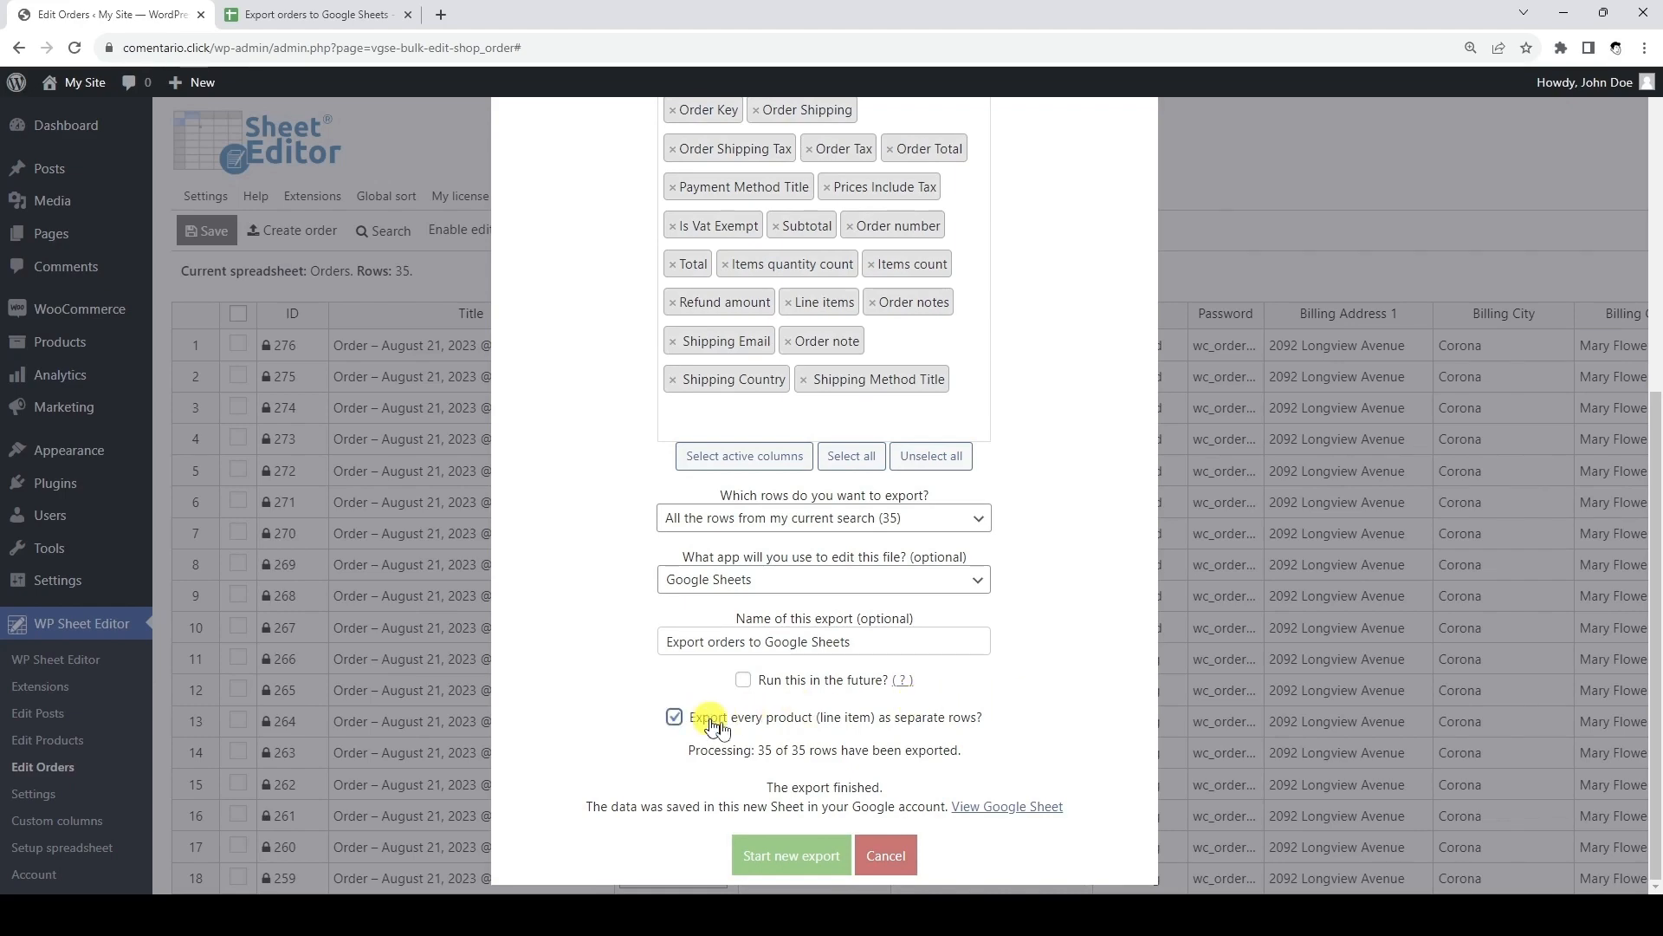
pyautogui.click(791, 855)
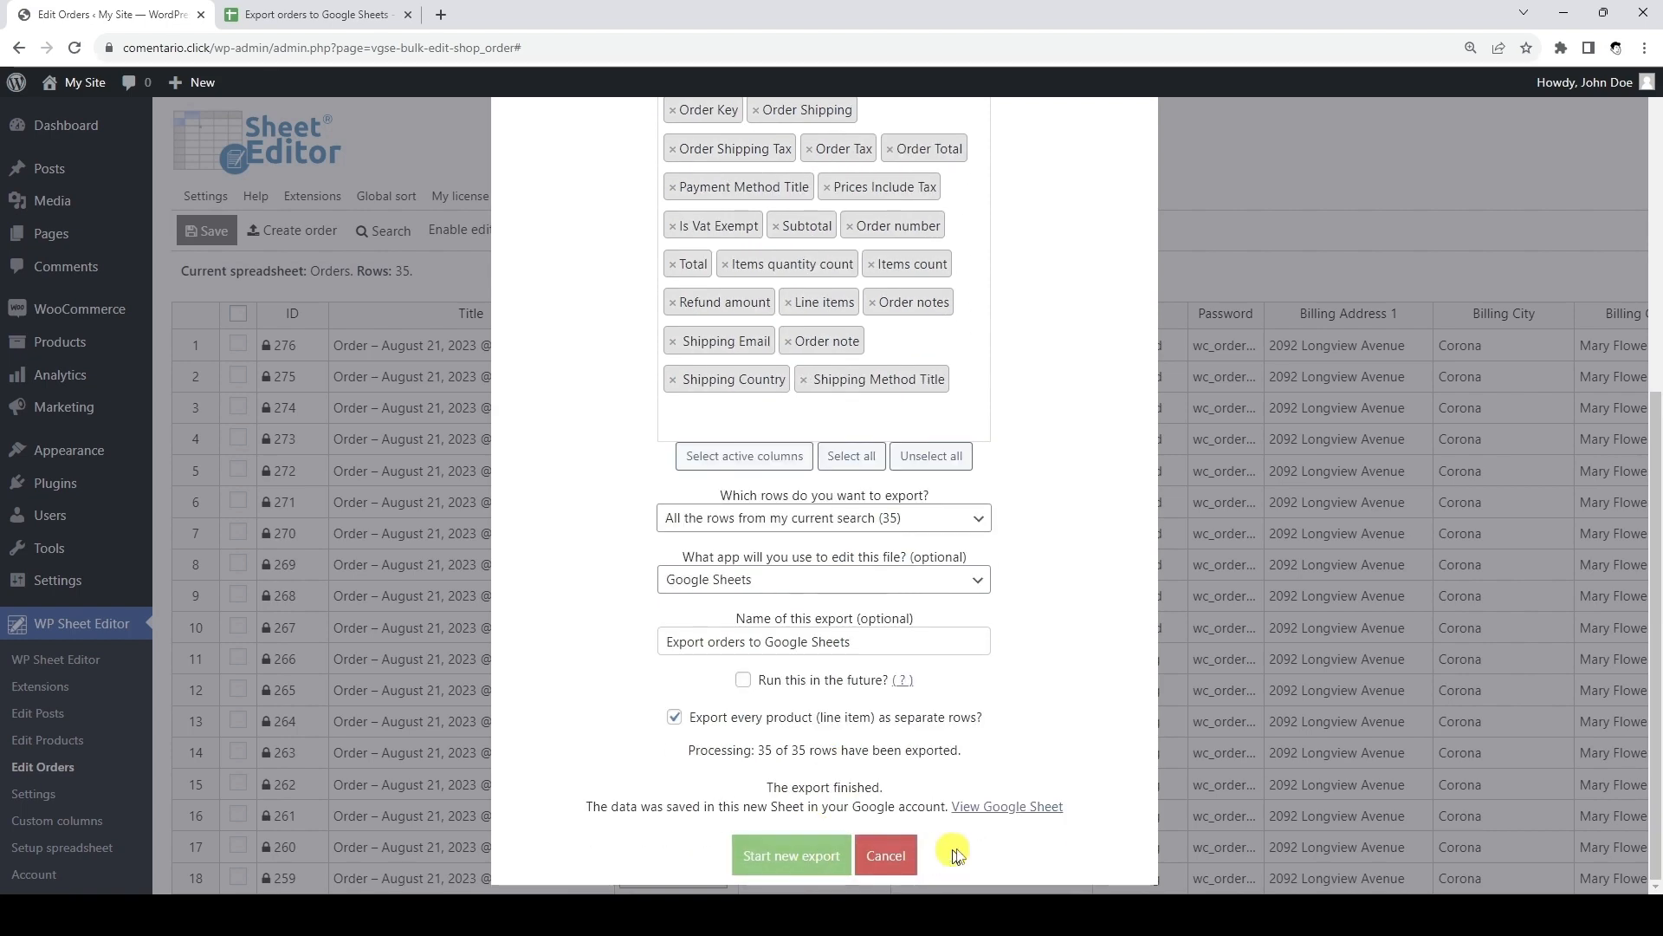
pyautogui.click(1029, 808)
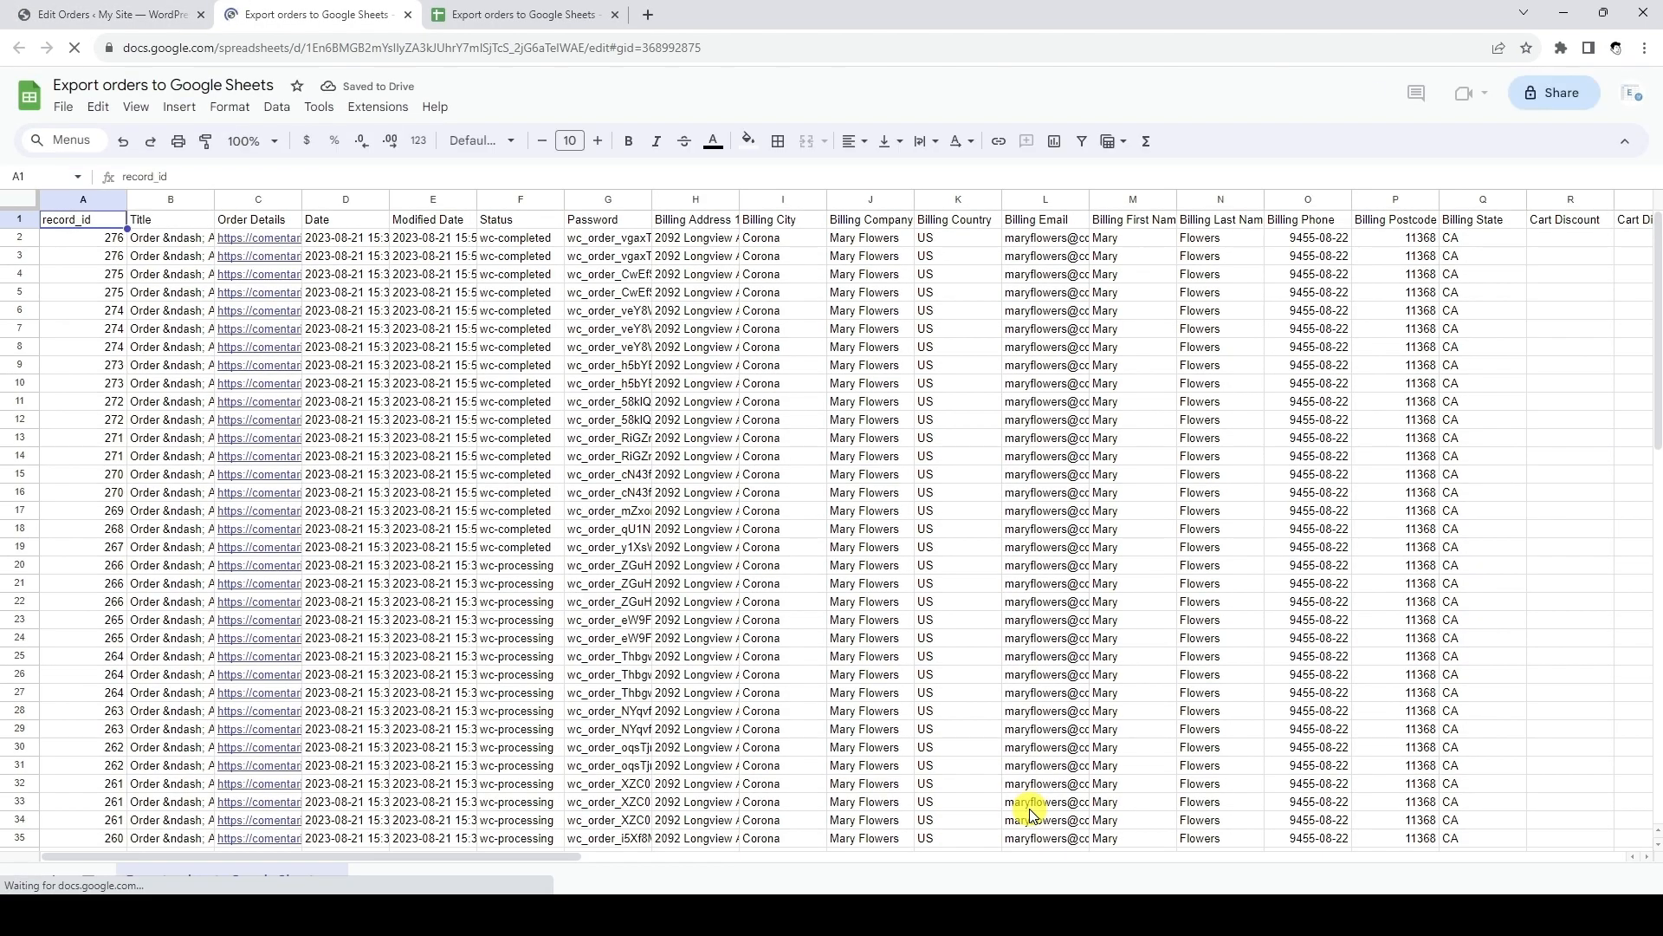
pyautogui.scroll(-3, 1029, 812)
pyautogui.scroll(-8, 1029, 813)
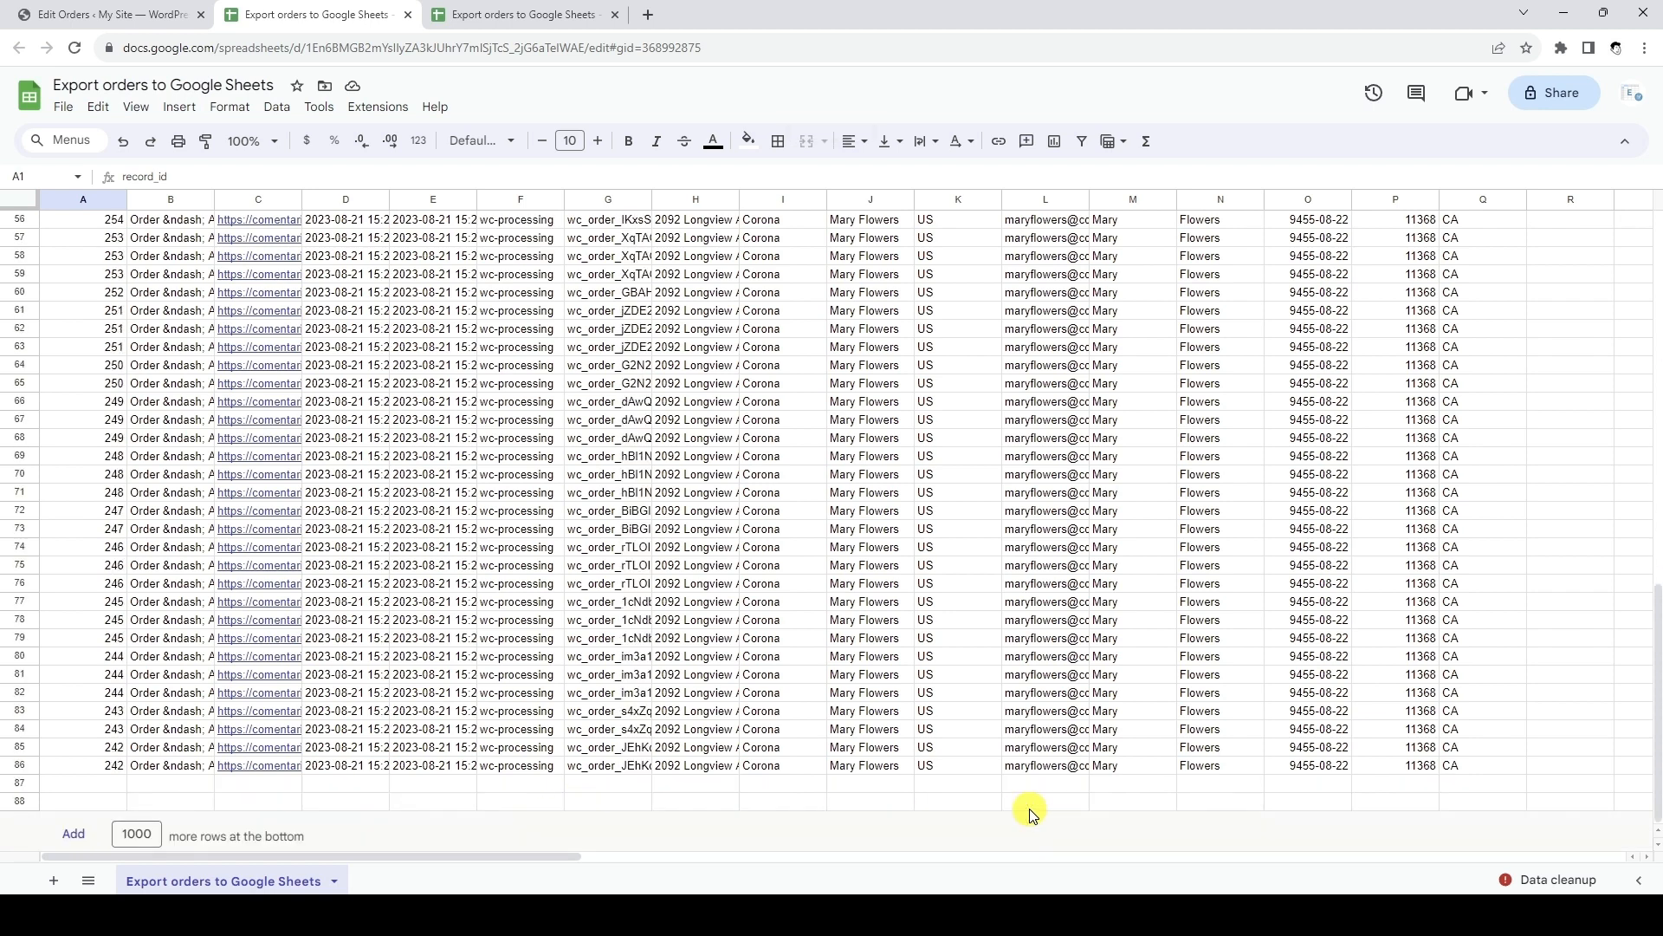
pyautogui.scroll(11, 1029, 813)
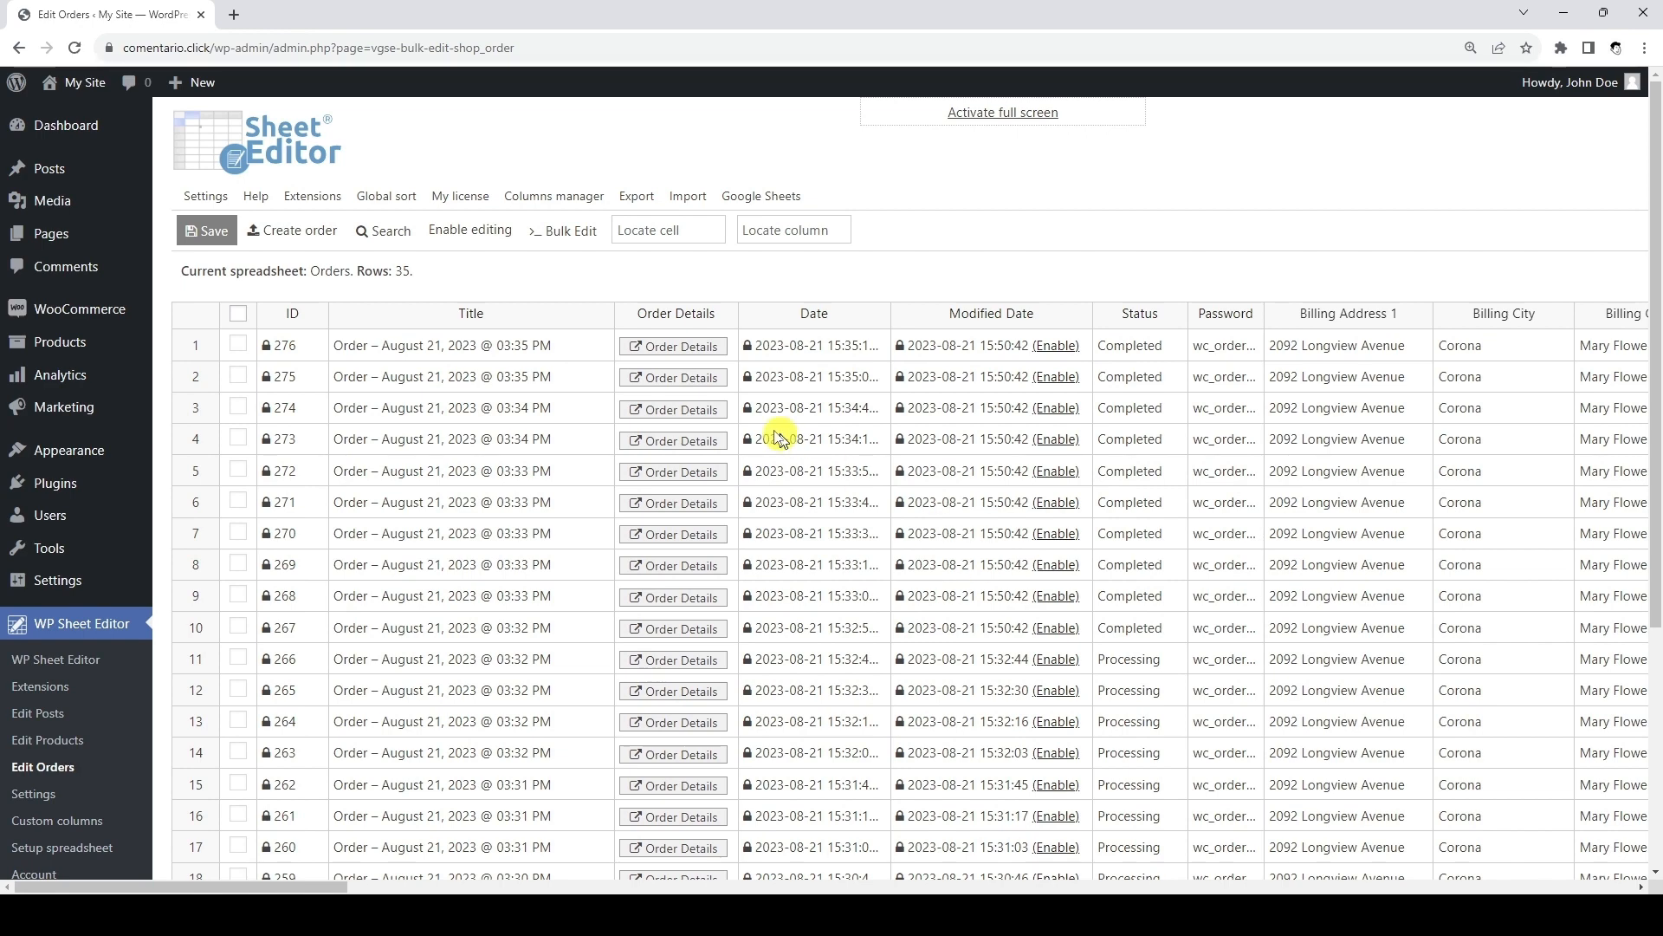
# Step: Enable advanced filters in the order search and set a condition for Date (post_date) in the last x hours with value 24
pyautogui.click(392, 232)
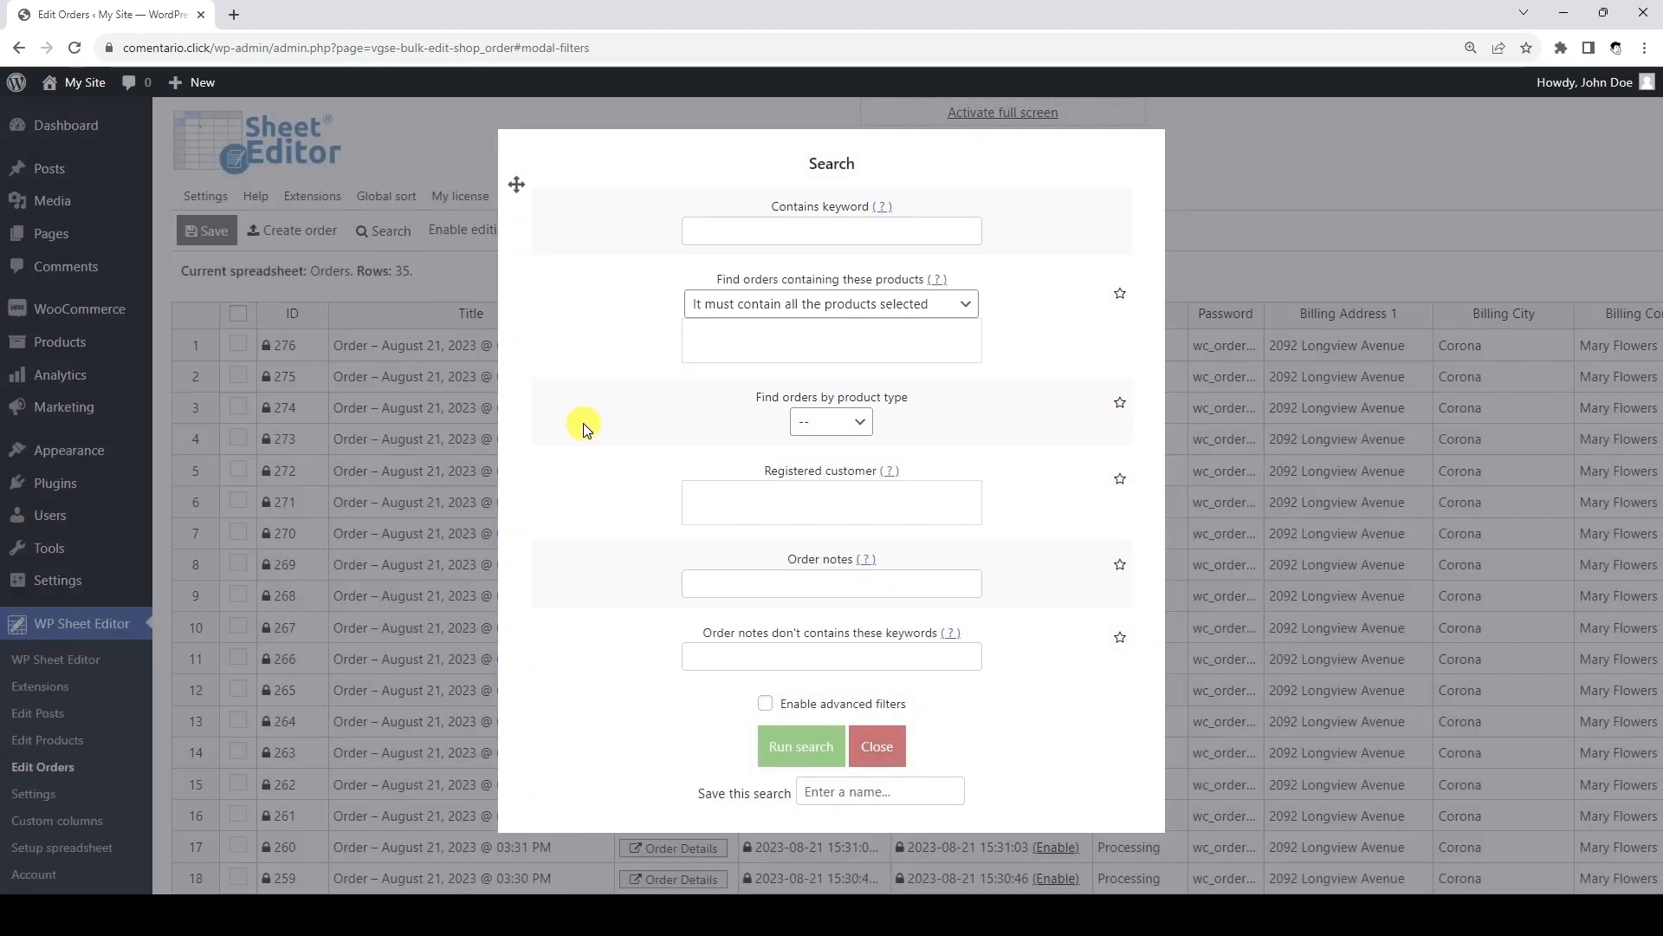
pyautogui.click(766, 703)
pyautogui.scroll(-5, 768, 709)
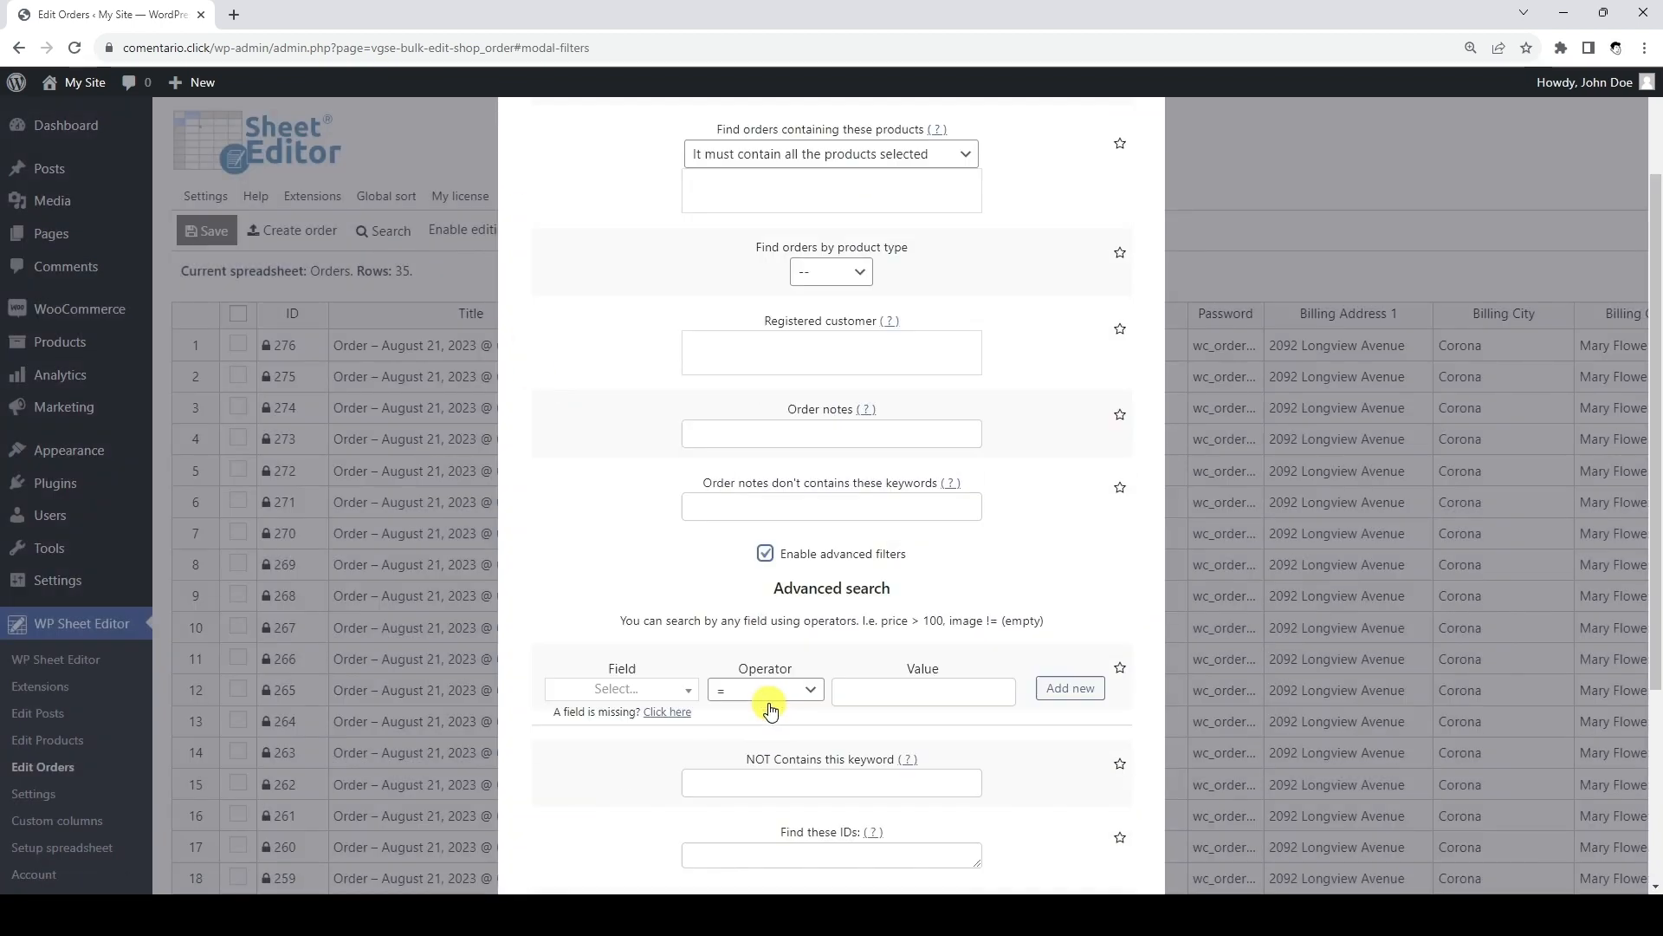
pyautogui.click(649, 389)
pyautogui.write('date')
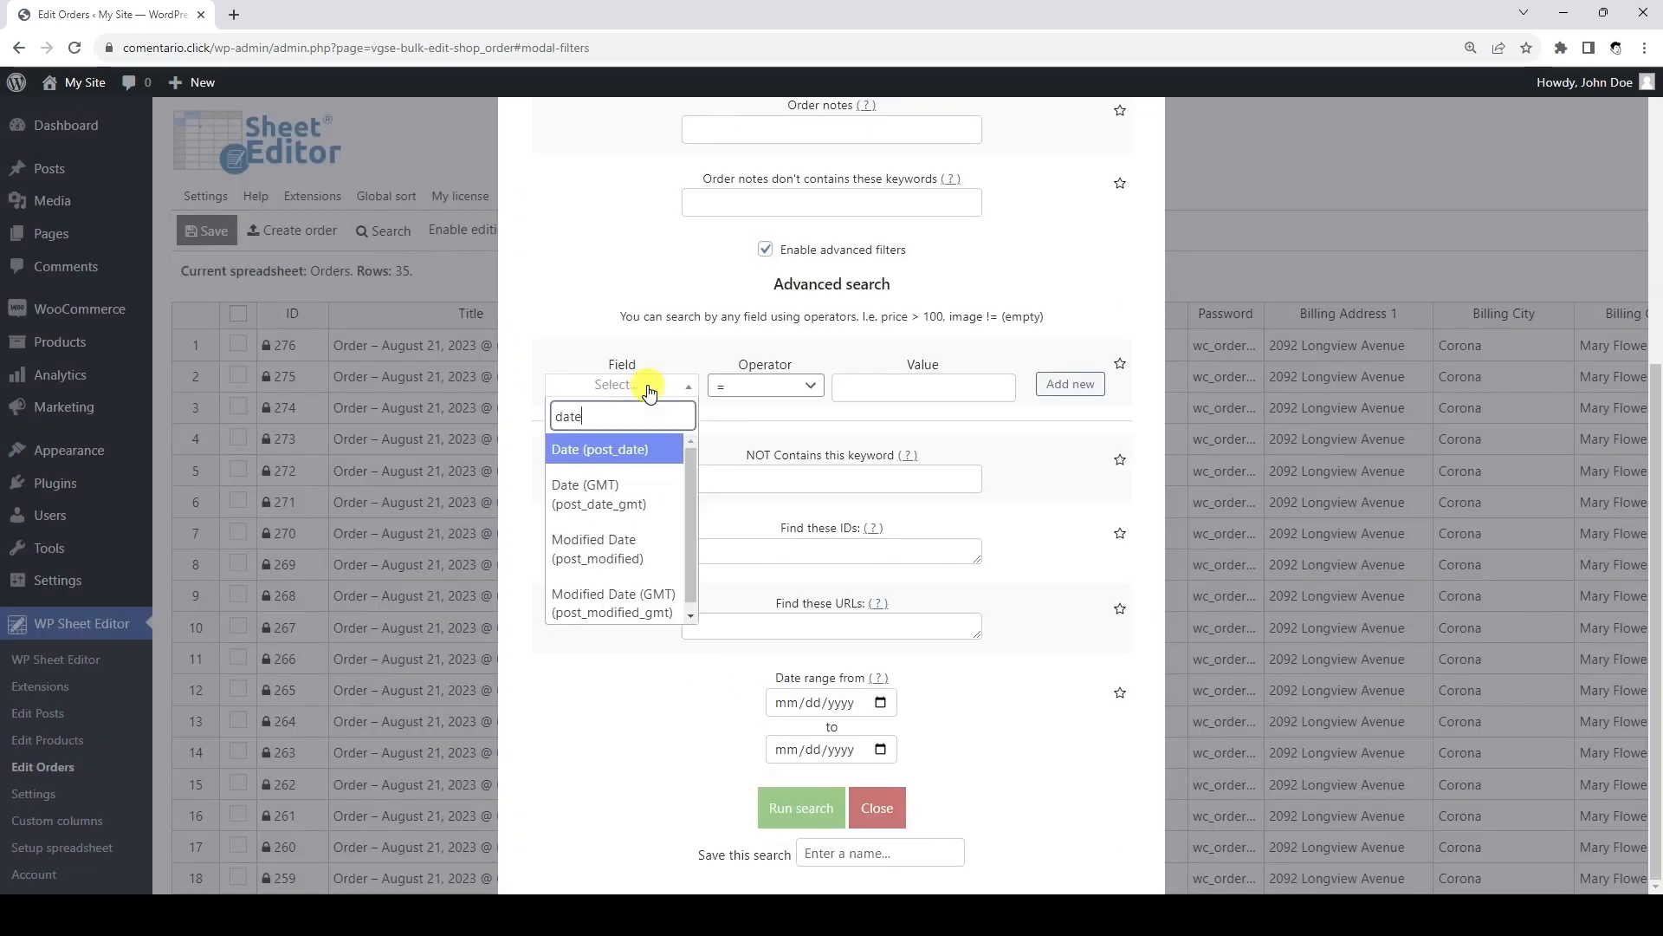
pyautogui.click(651, 449)
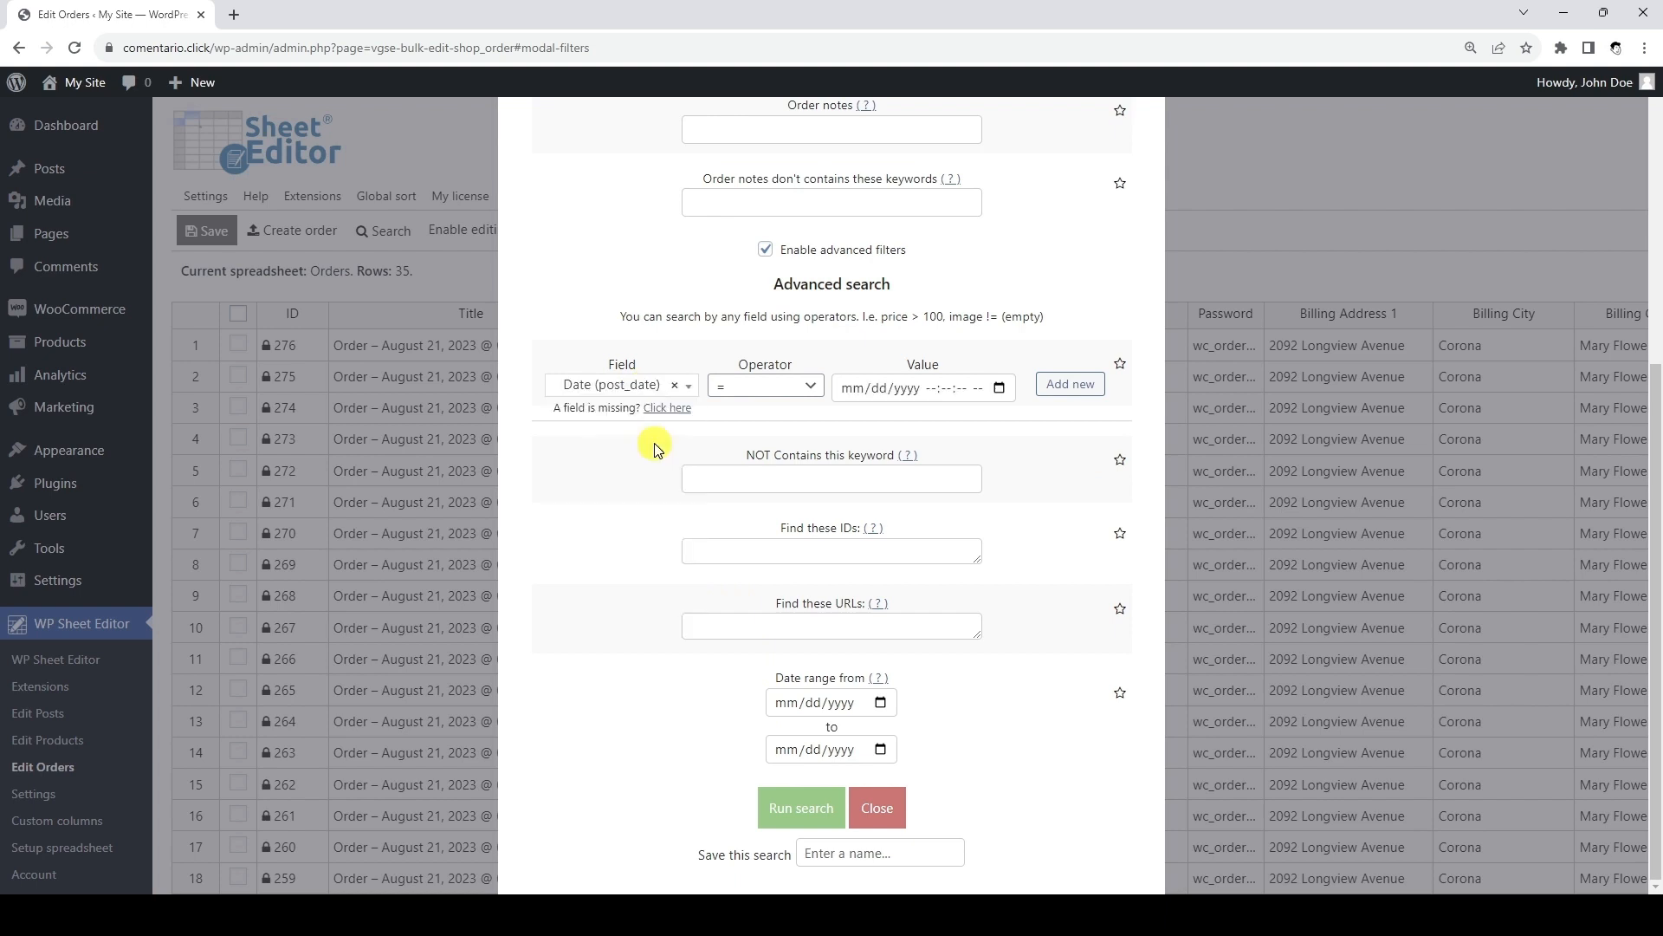
pyautogui.click(777, 390)
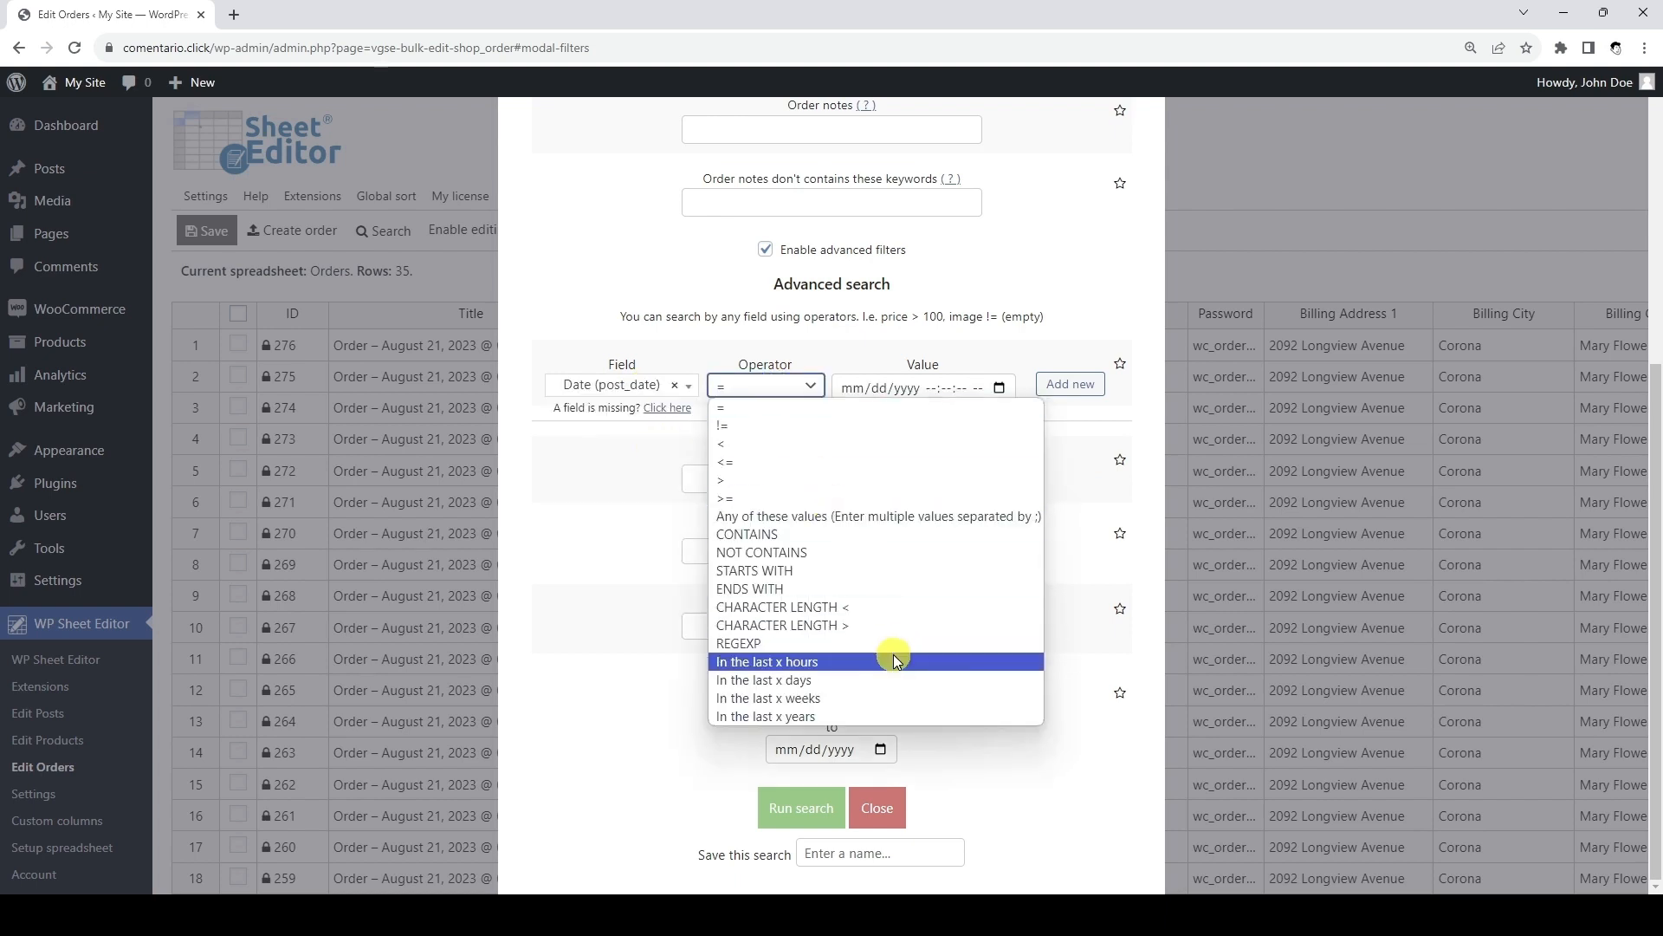
pyautogui.click(863, 661)
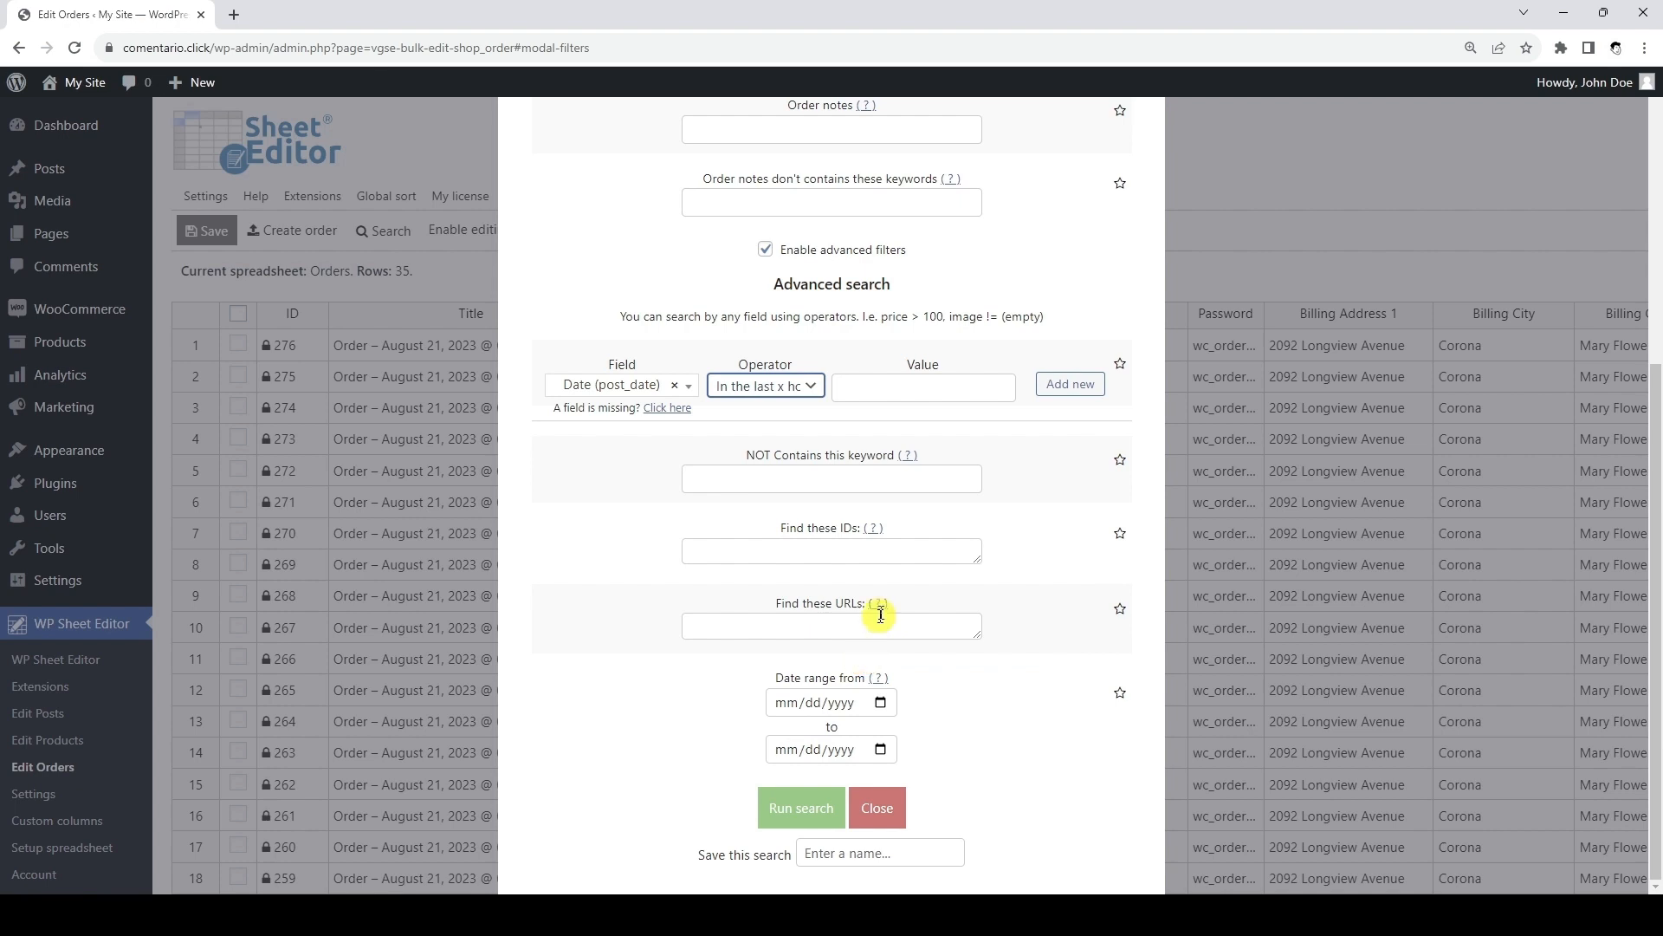
pyautogui.click(925, 387)
pyautogui.write('24')
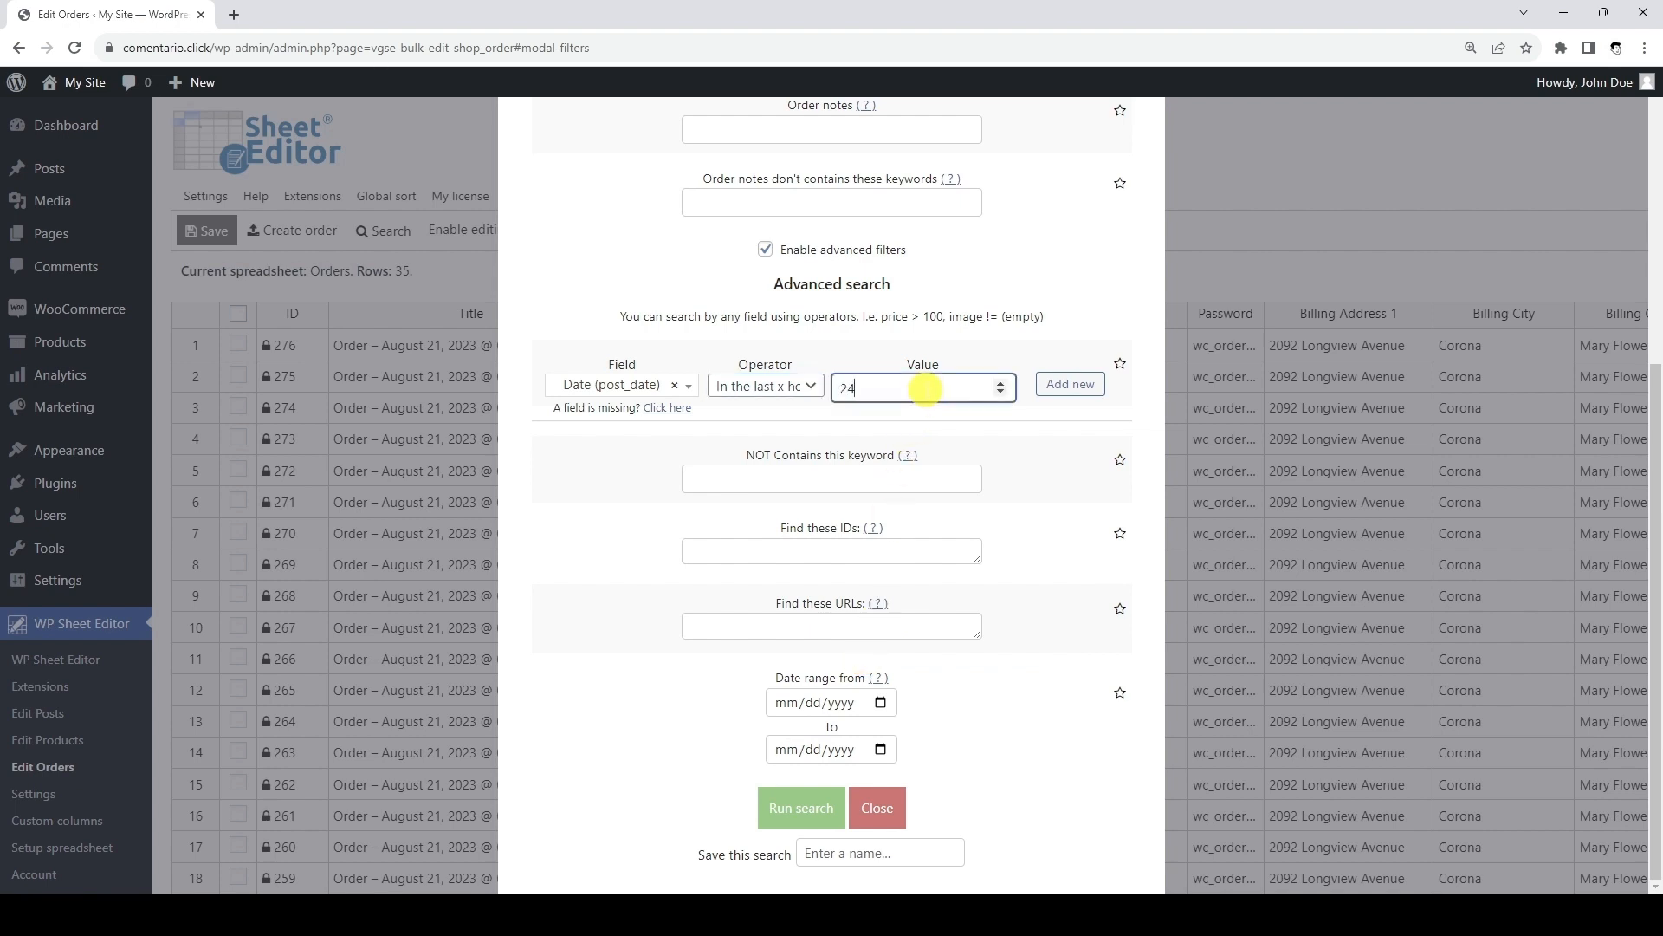
# Step: Add a second advanced condition, Status (post_status) = Processing, to the order search and run the search
pyautogui.click(1071, 384)
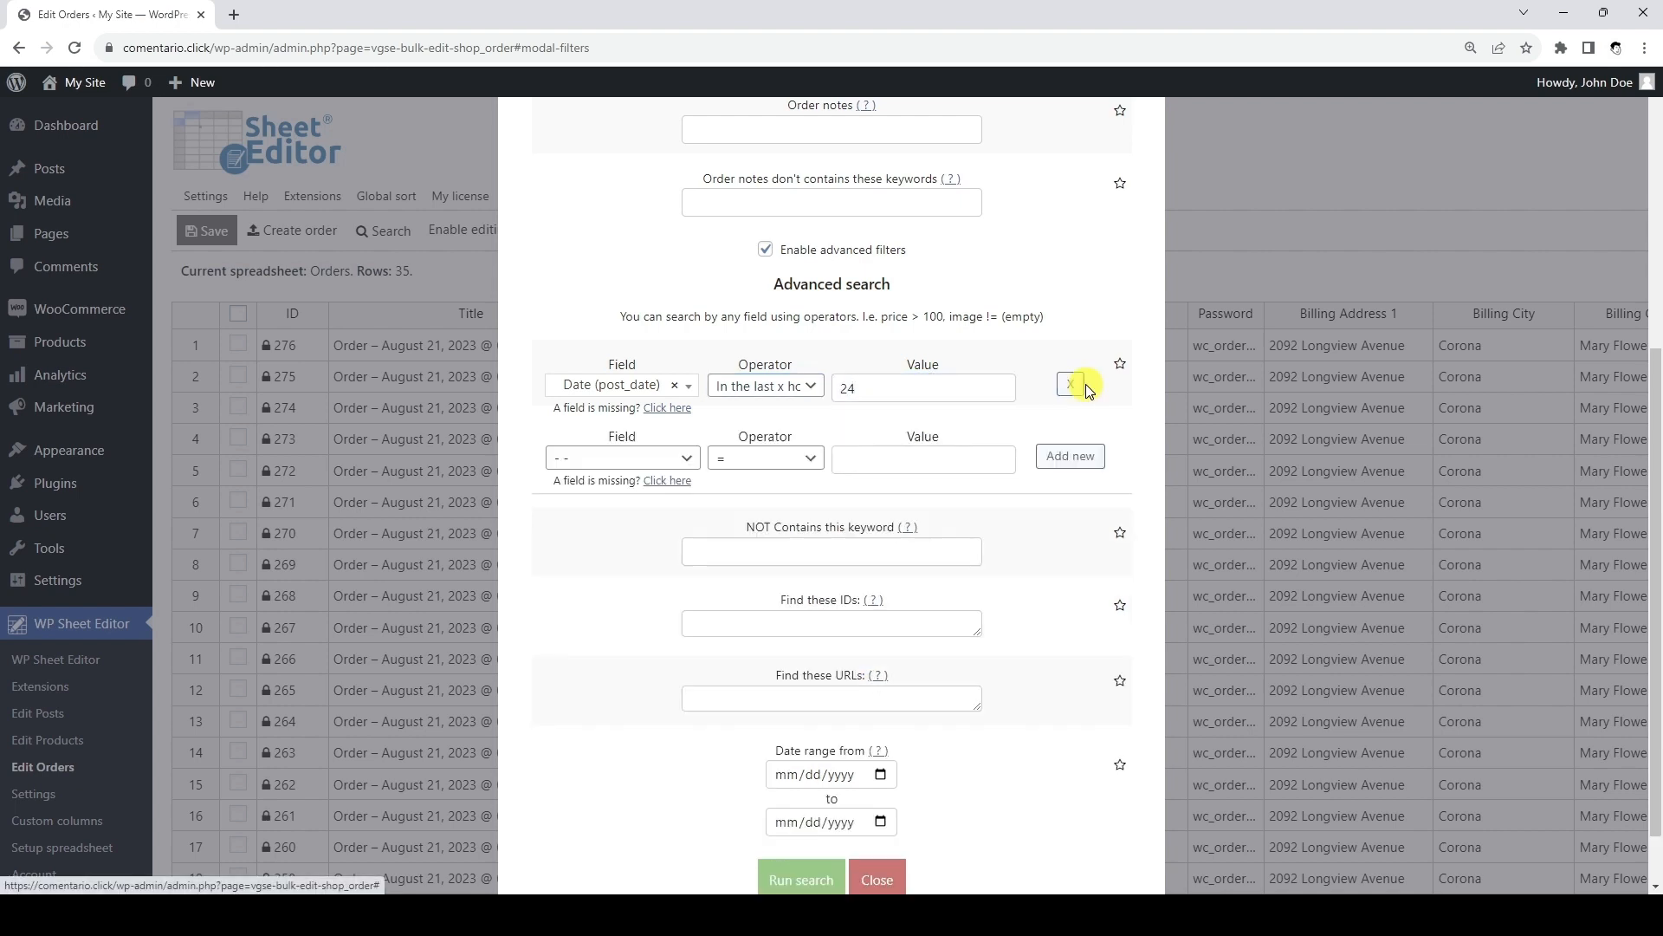
pyautogui.click(667, 459)
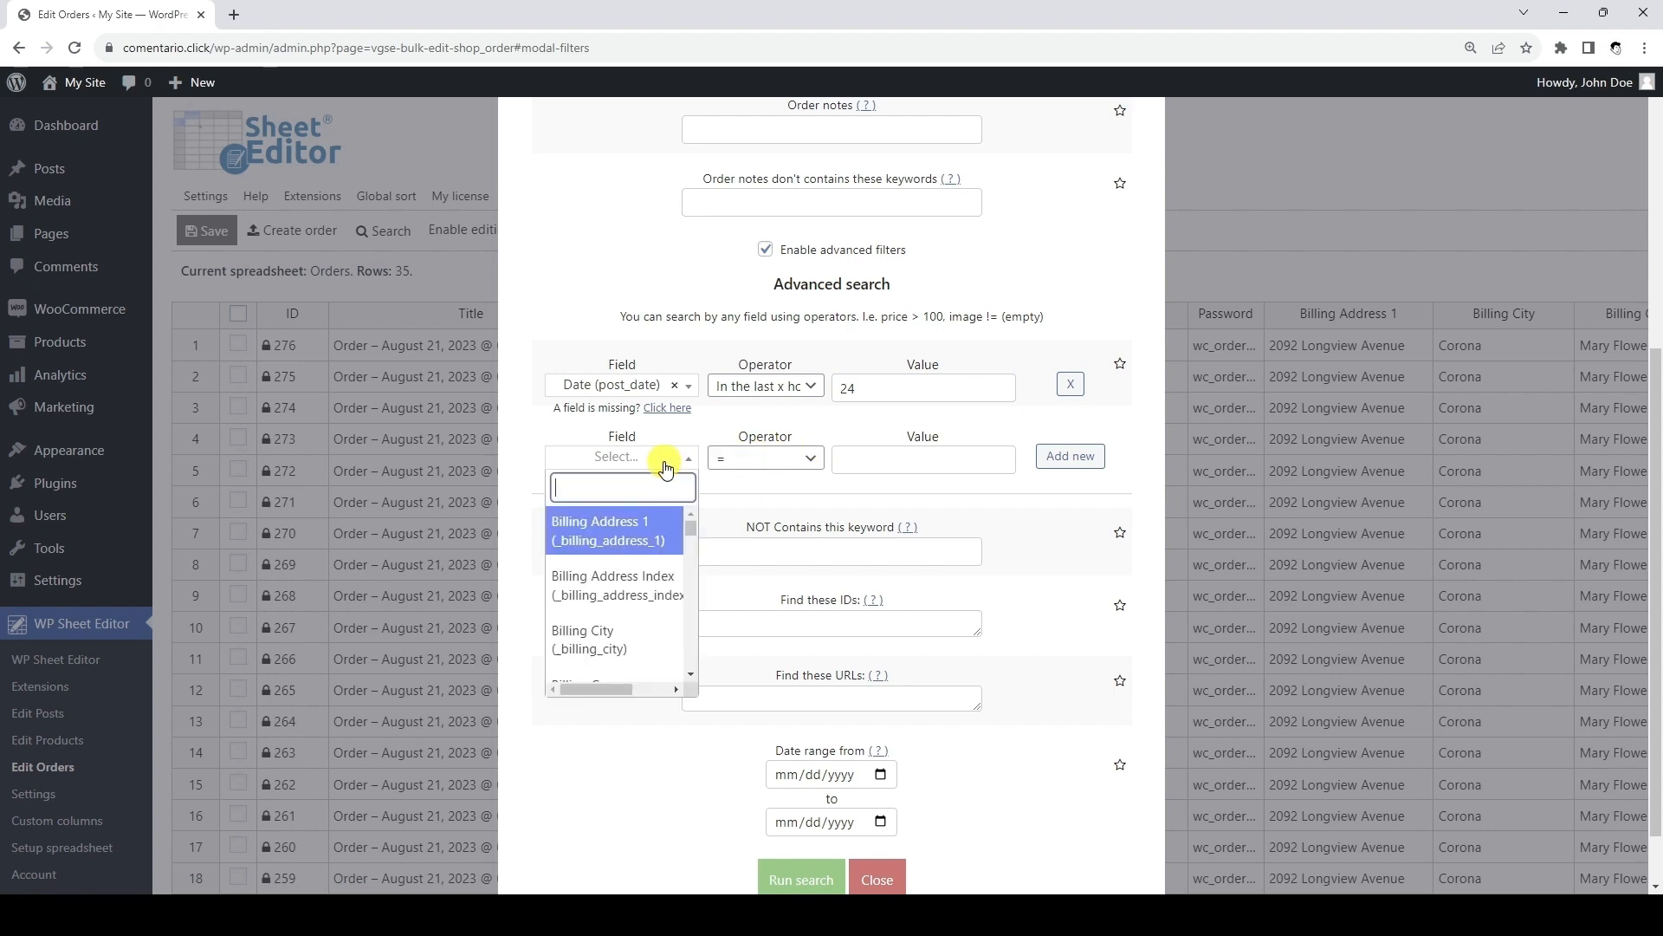
pyautogui.write('stat')
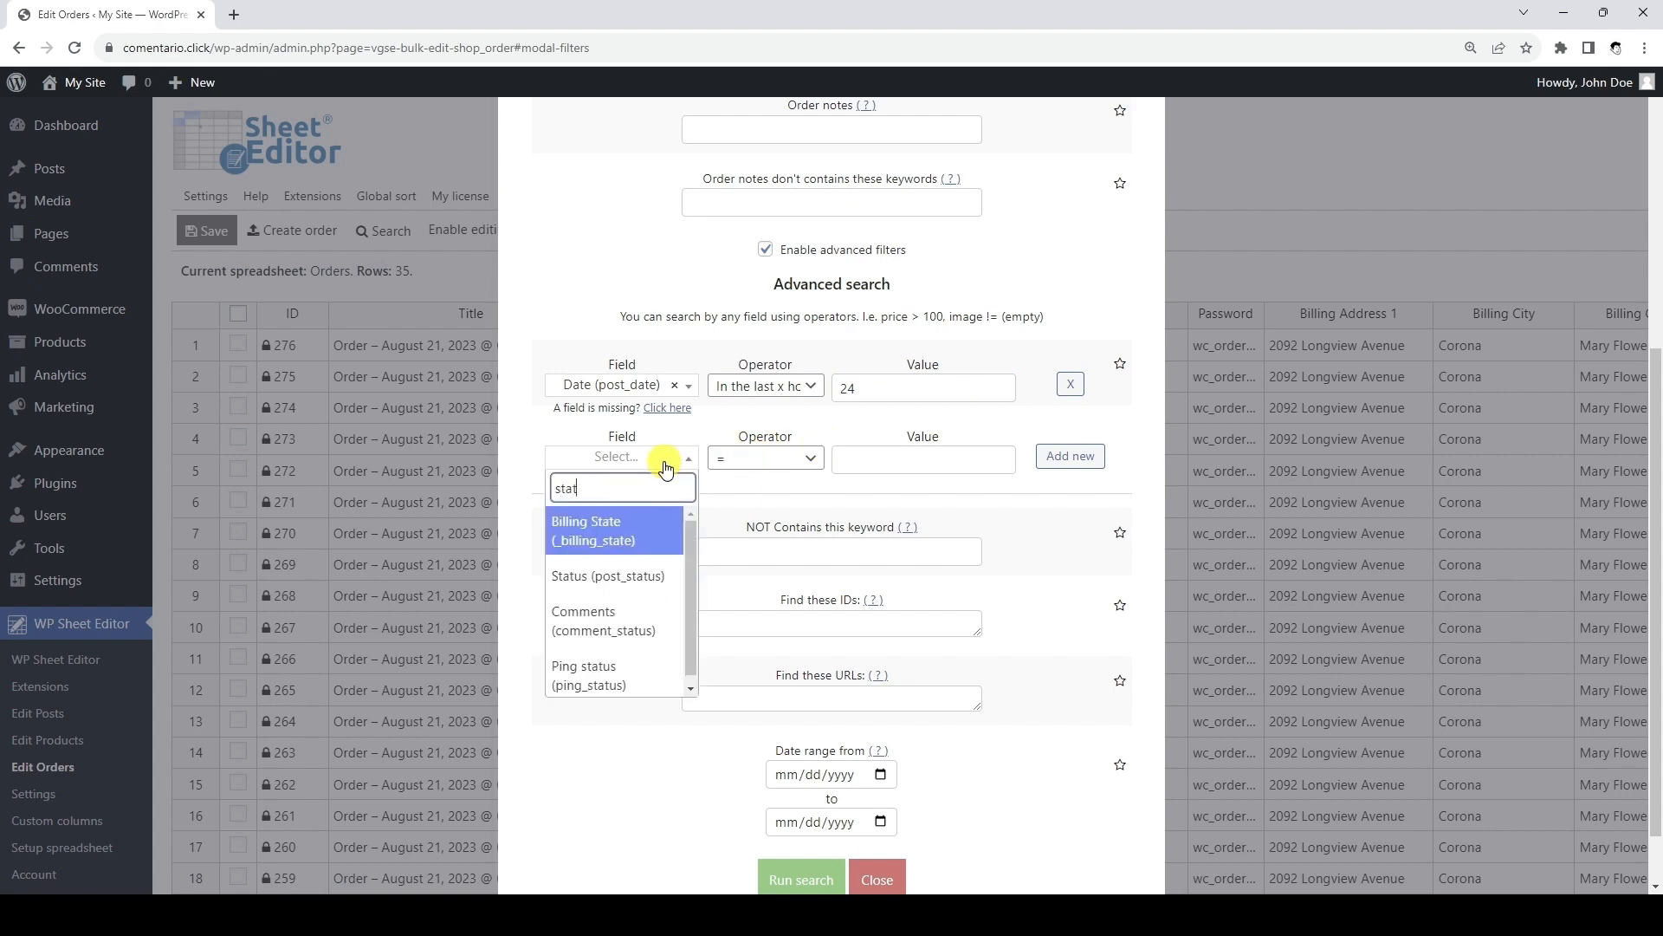
pyautogui.click(637, 575)
pyautogui.click(796, 467)
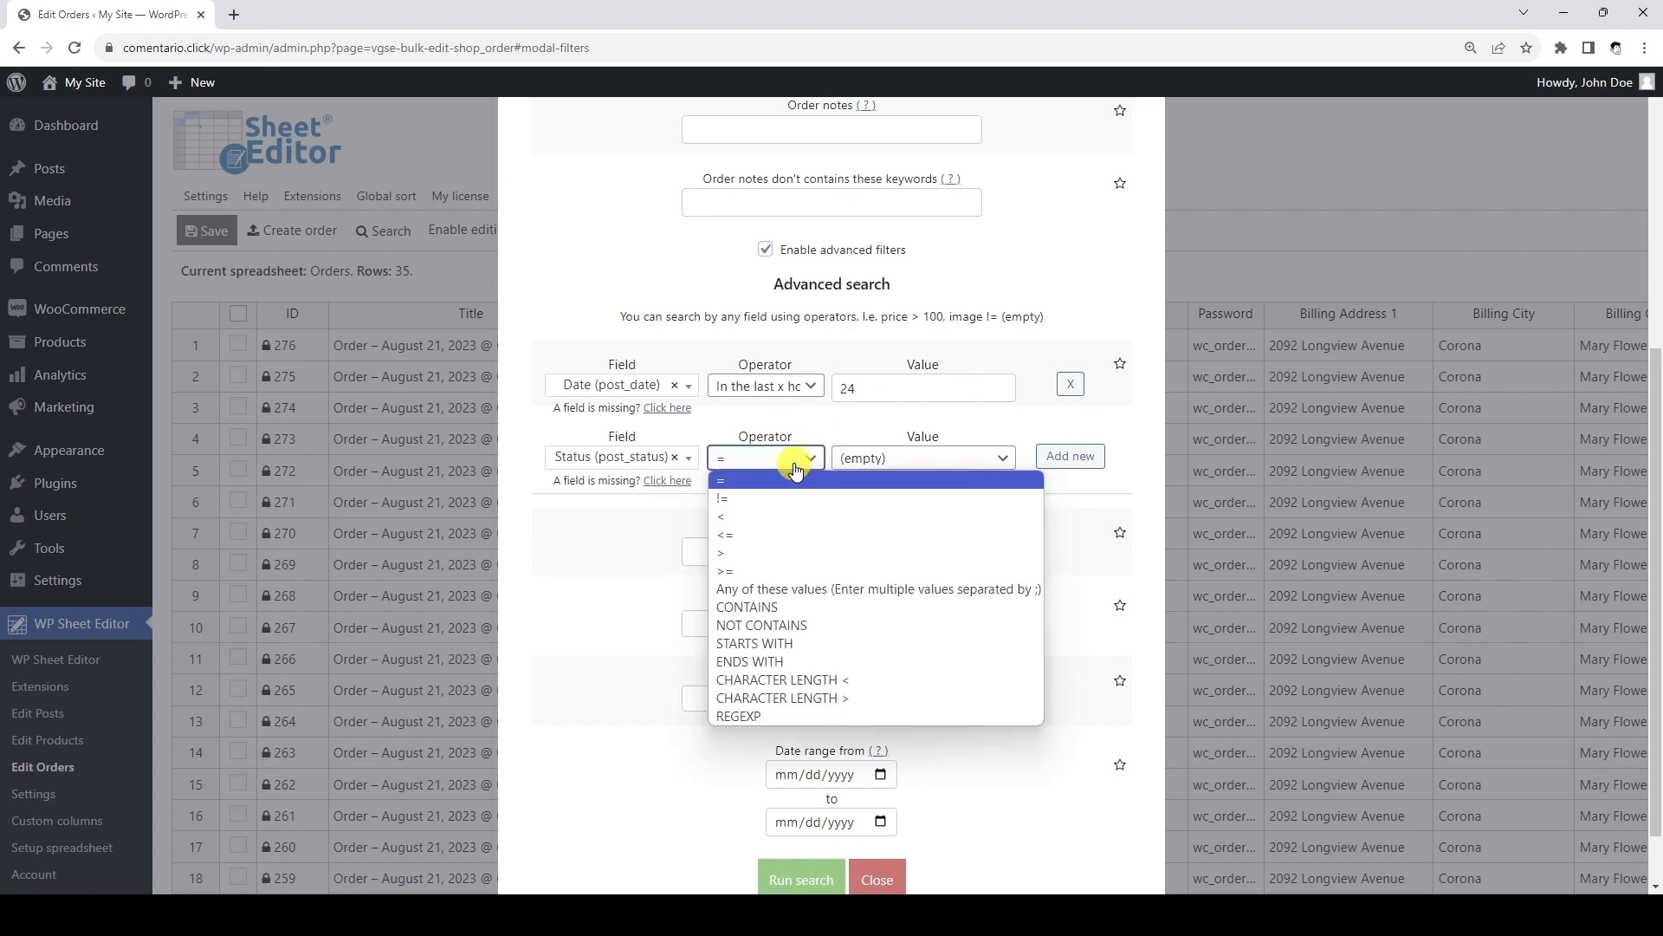
pyautogui.click(796, 468)
pyautogui.click(920, 458)
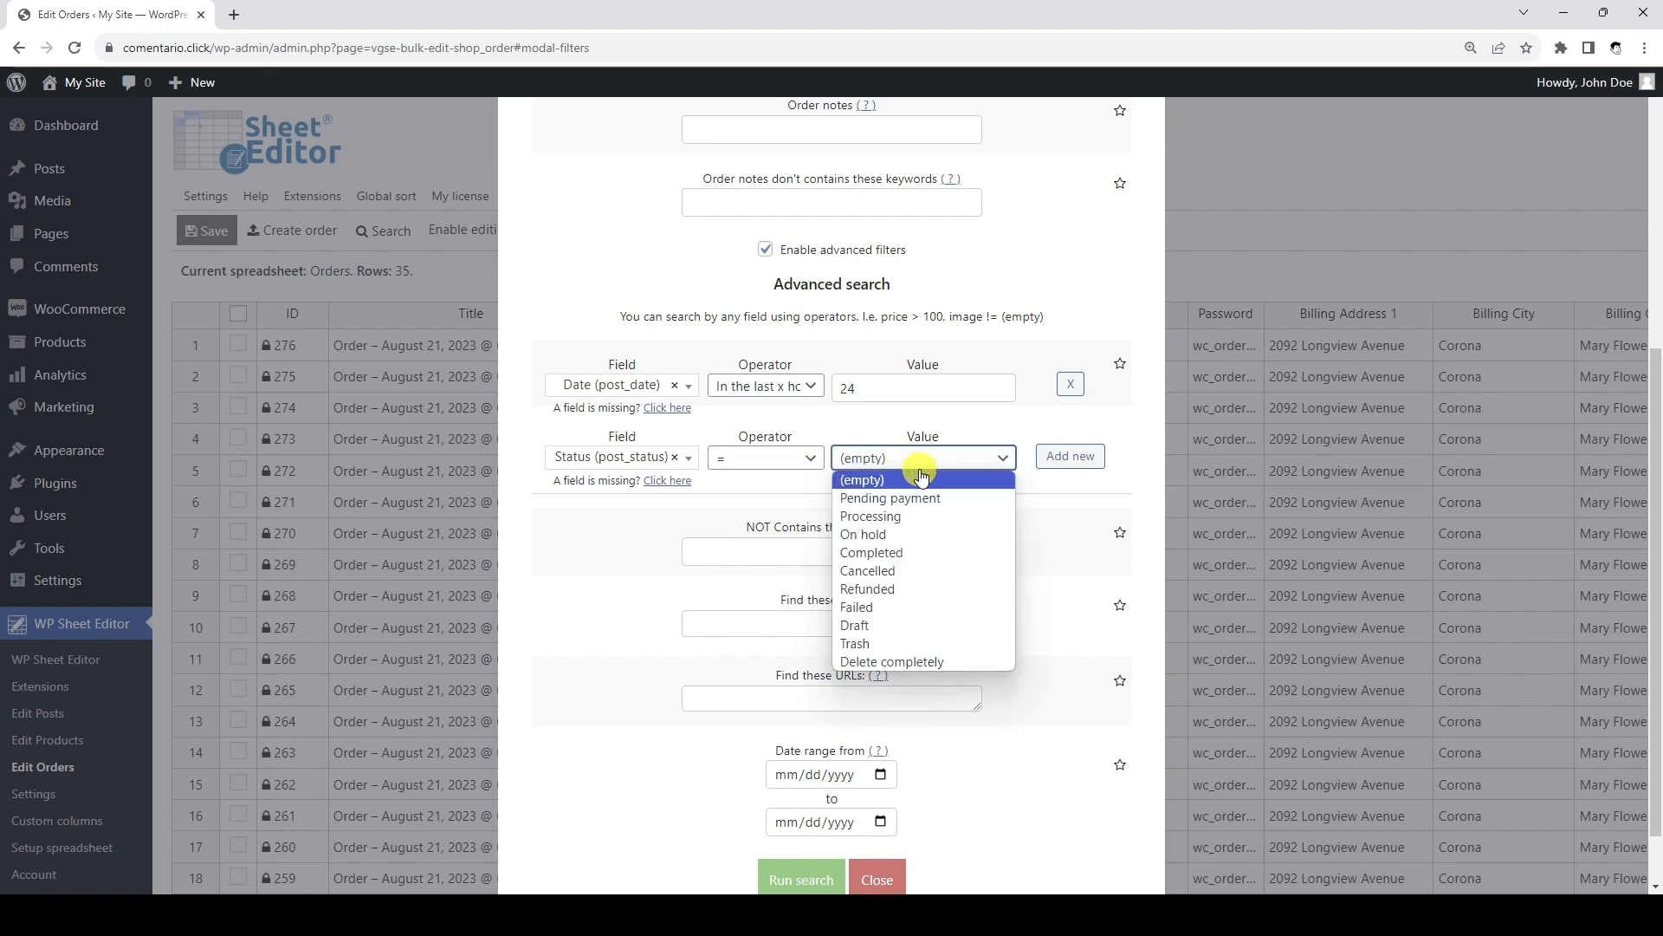
pyautogui.click(929, 515)
pyautogui.scroll(-1, 928, 512)
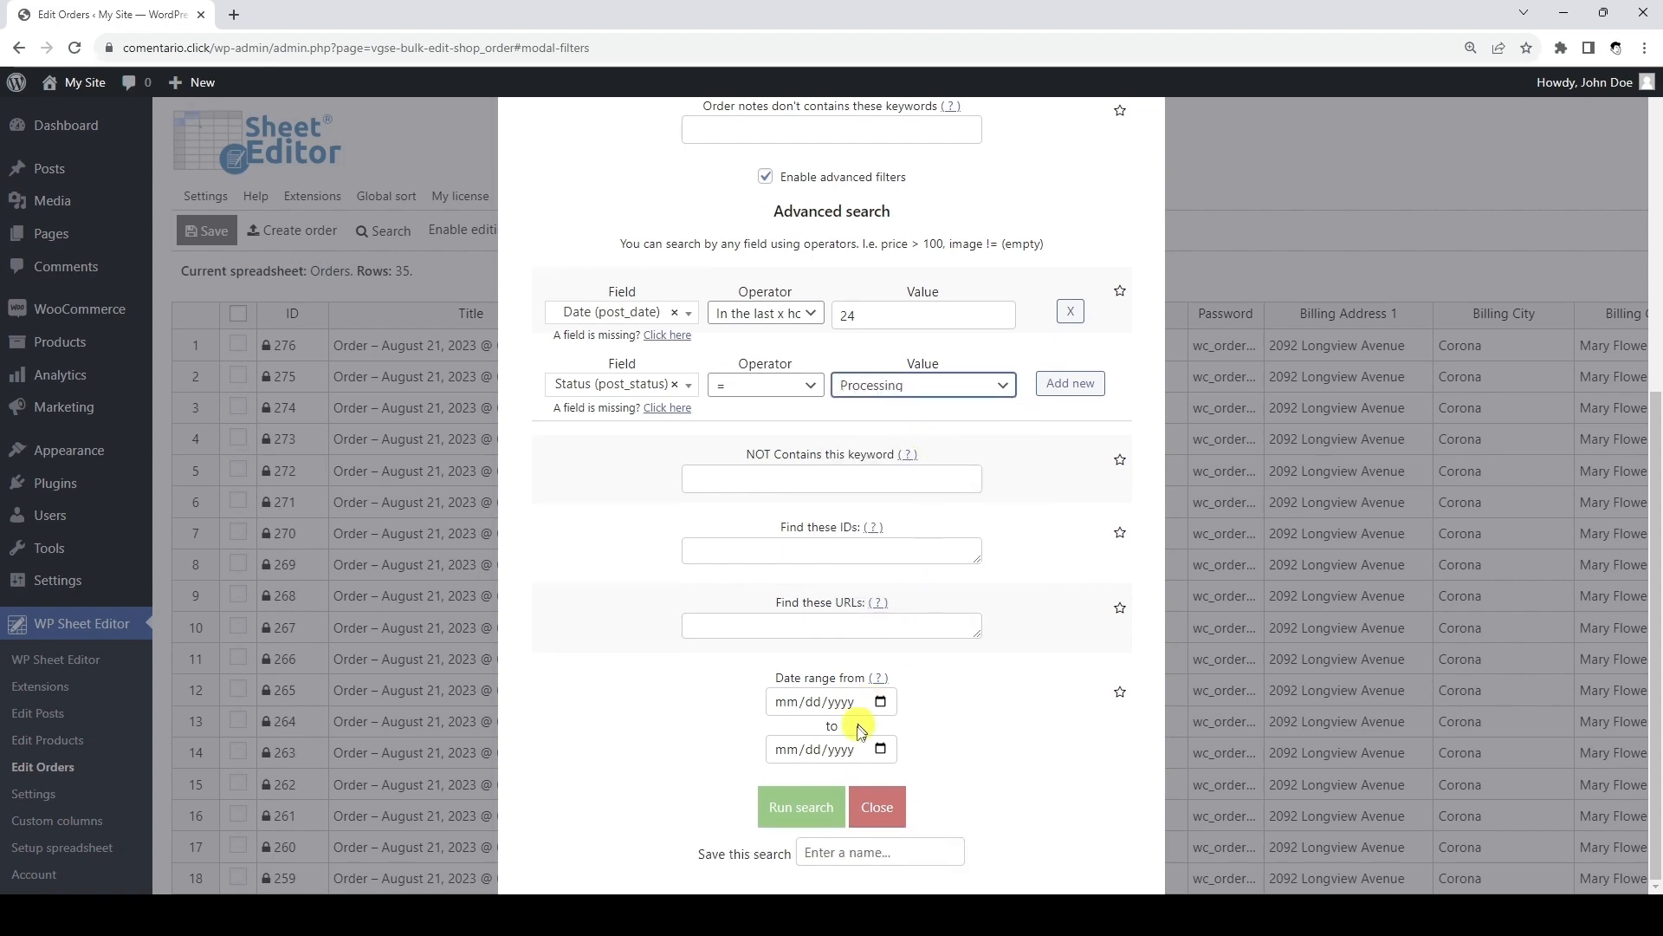
pyautogui.click(797, 804)
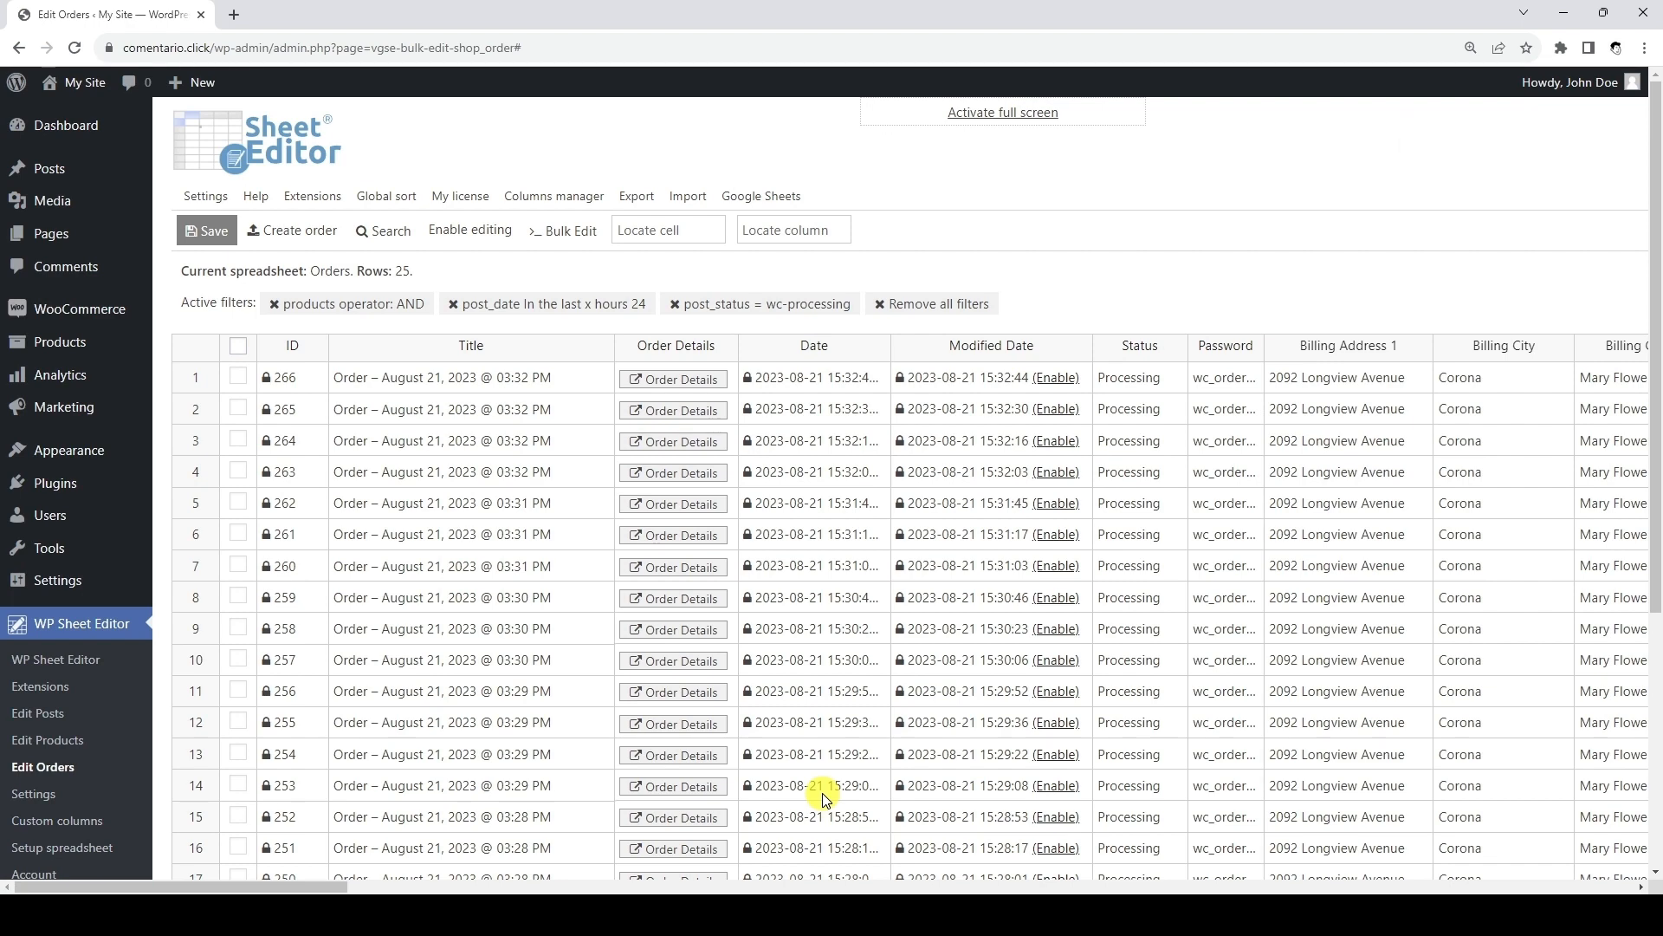
# Step: Set up an export of the filtered orders with the active columns for Google Sheets, named "Orders in the last 24 hours with processing status"
pyautogui.click(631, 195)
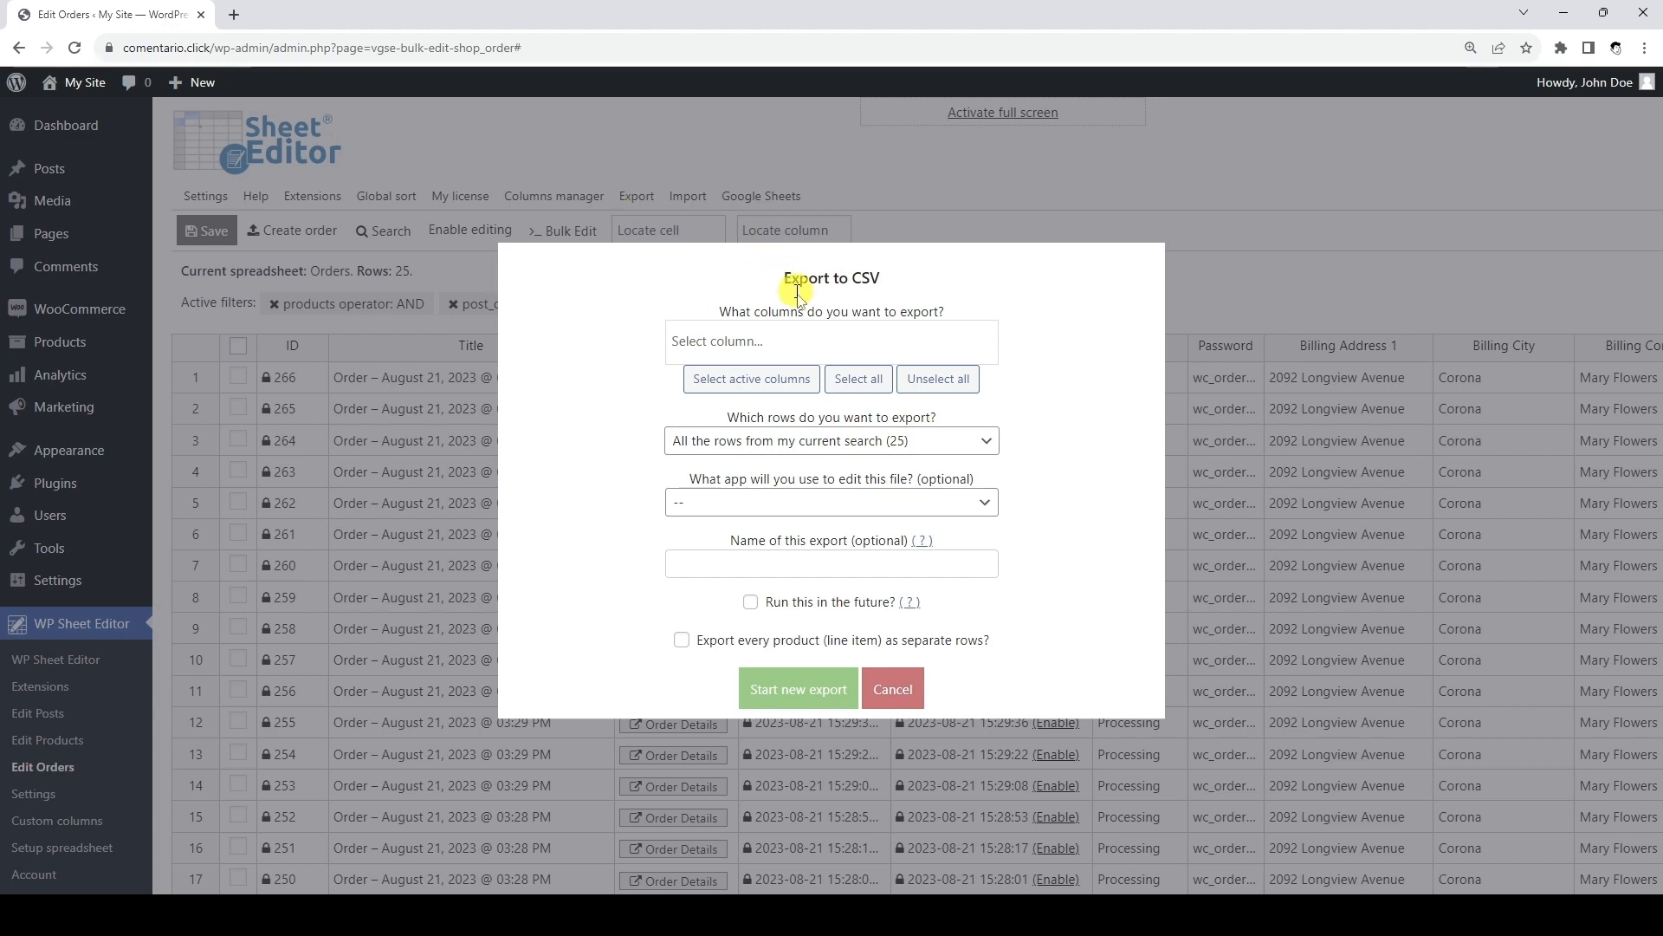
pyautogui.click(781, 386)
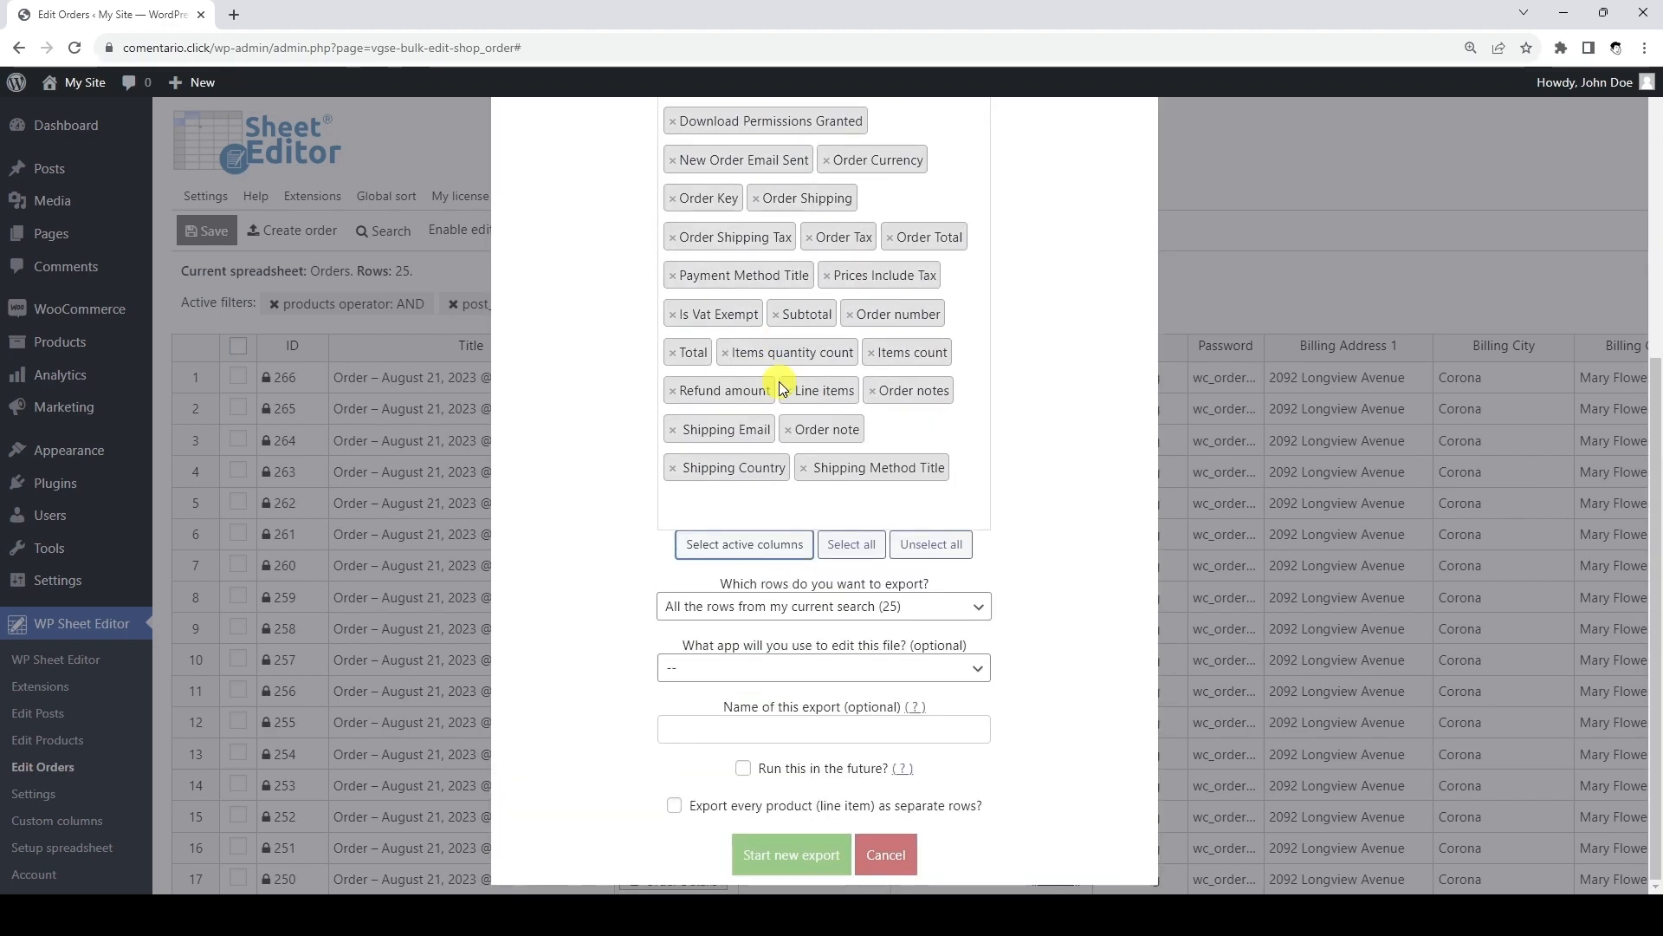
pyautogui.click(882, 668)
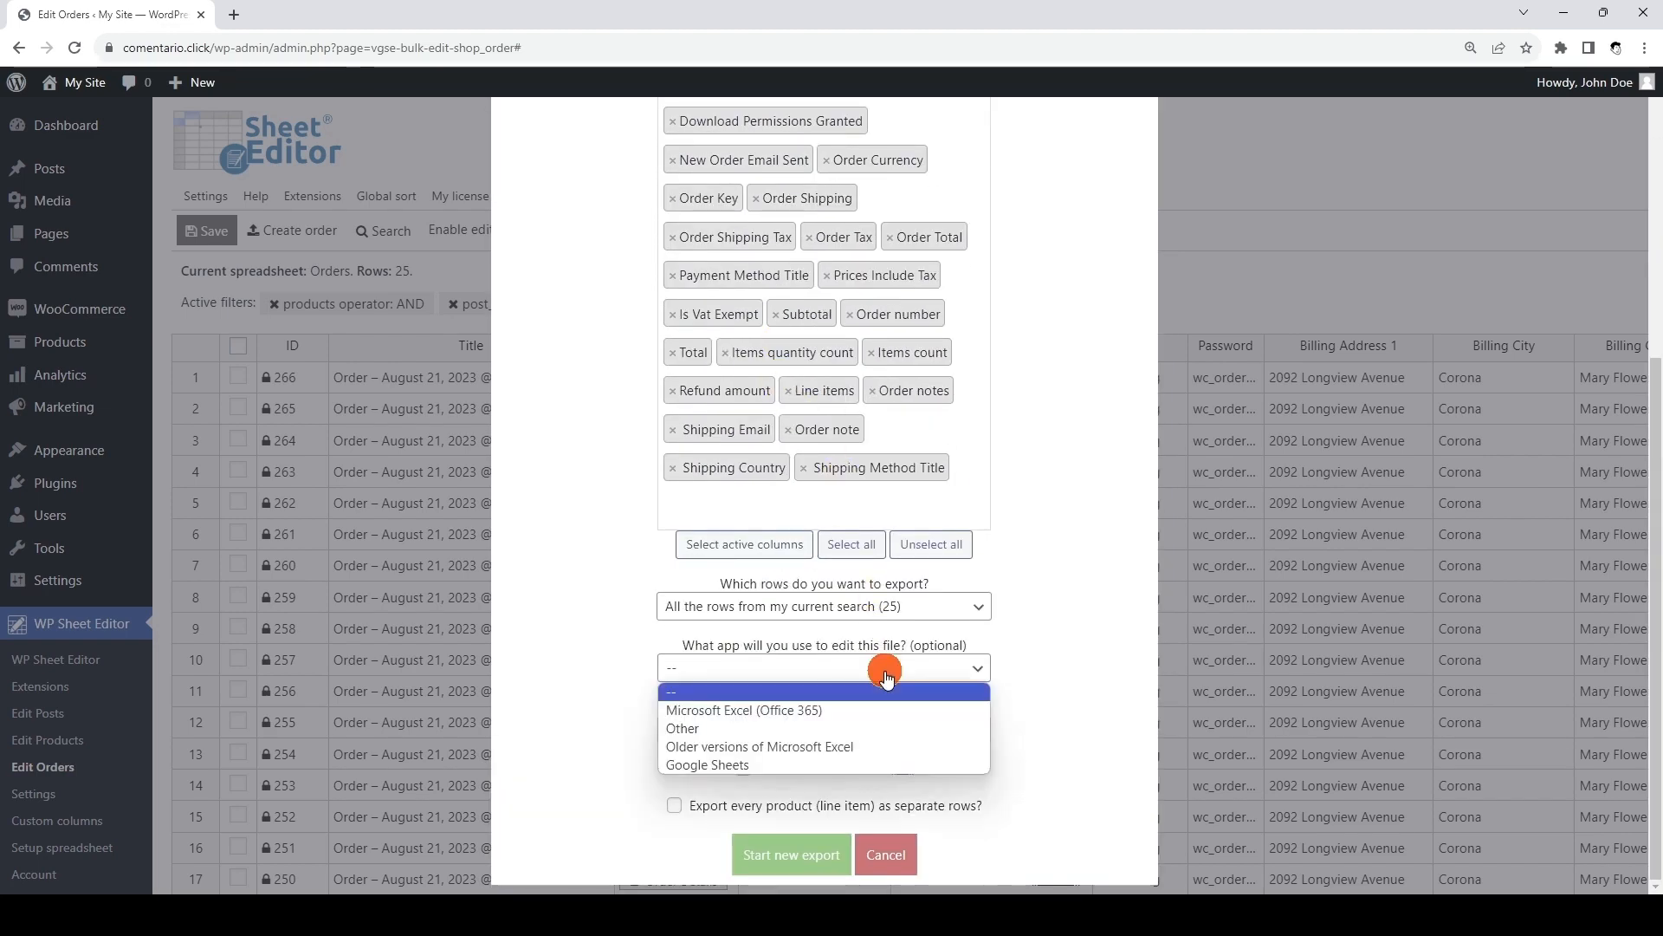
pyautogui.click(864, 767)
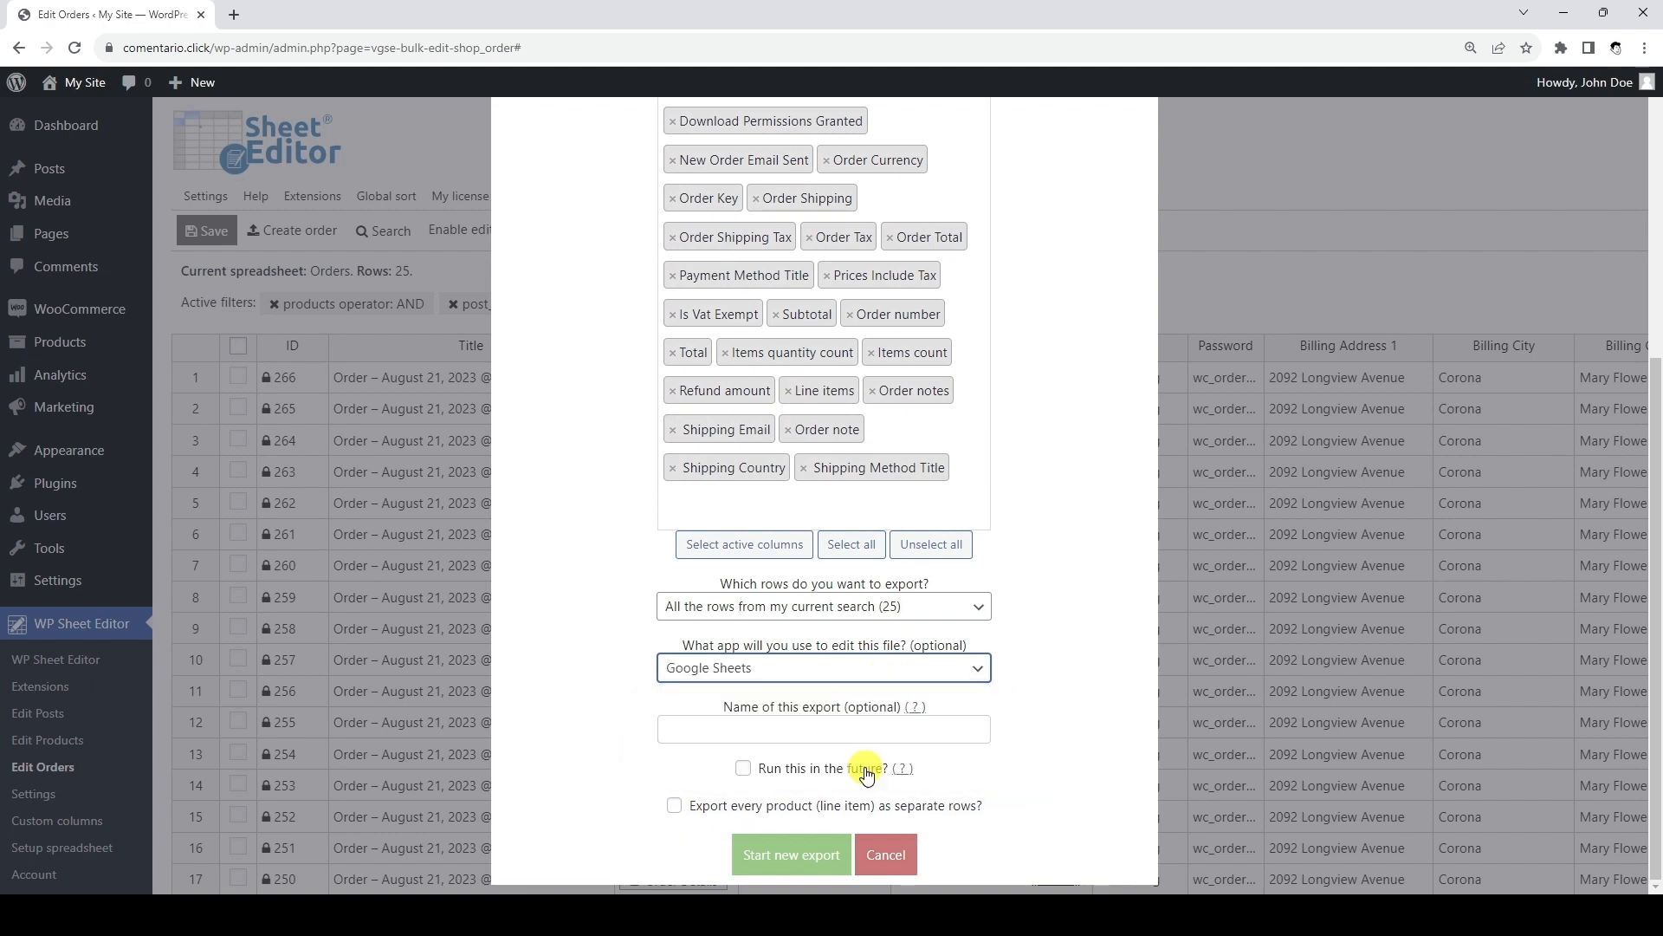
pyautogui.click(842, 729)
pyautogui.write('Order')
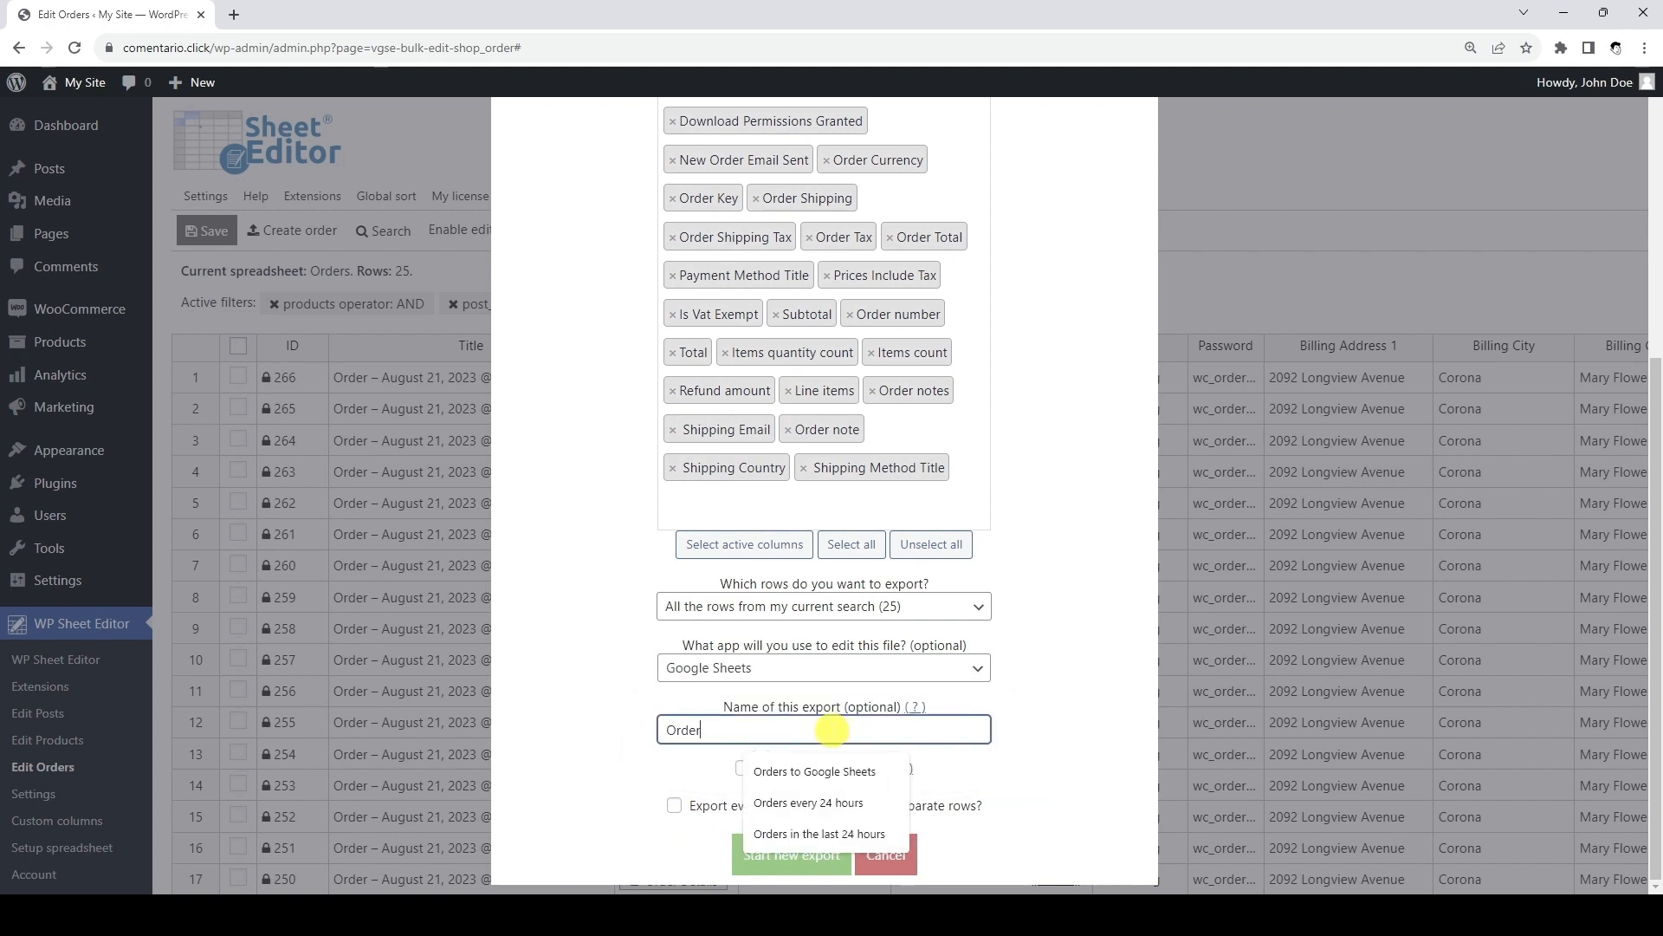
pyautogui.write('s in the last 24 hours with processing status')
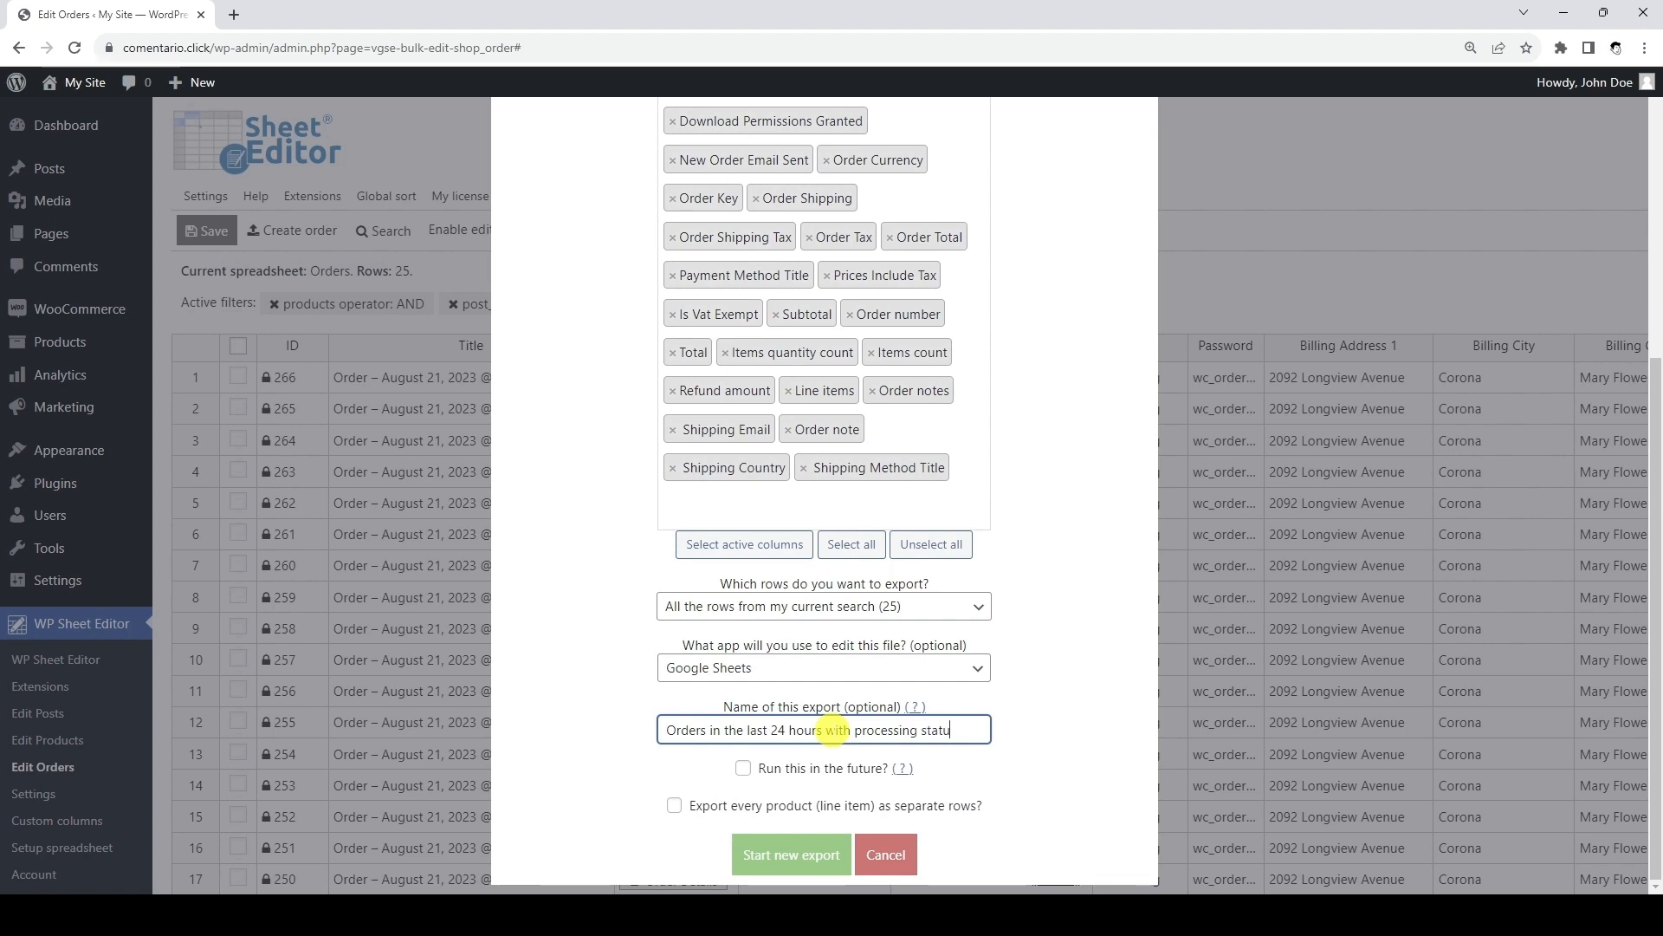
# Step: Run the export of the filtered orders and view the resulting Google Sheet
pyautogui.click(804, 856)
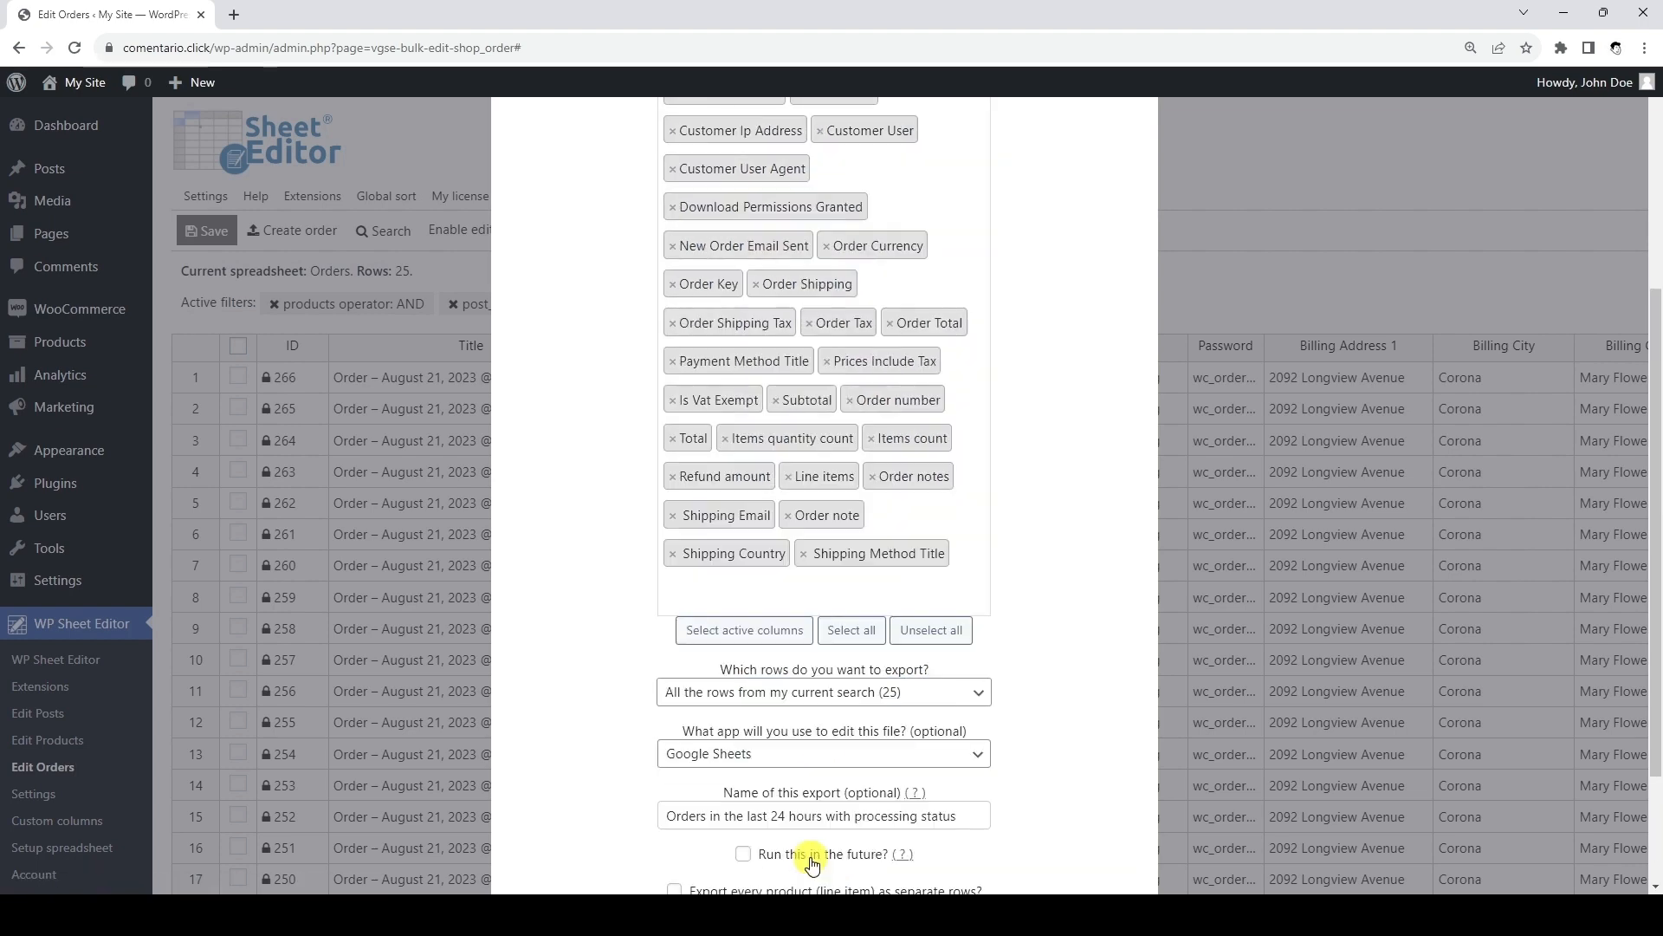
pyautogui.scroll(-2, 812, 864)
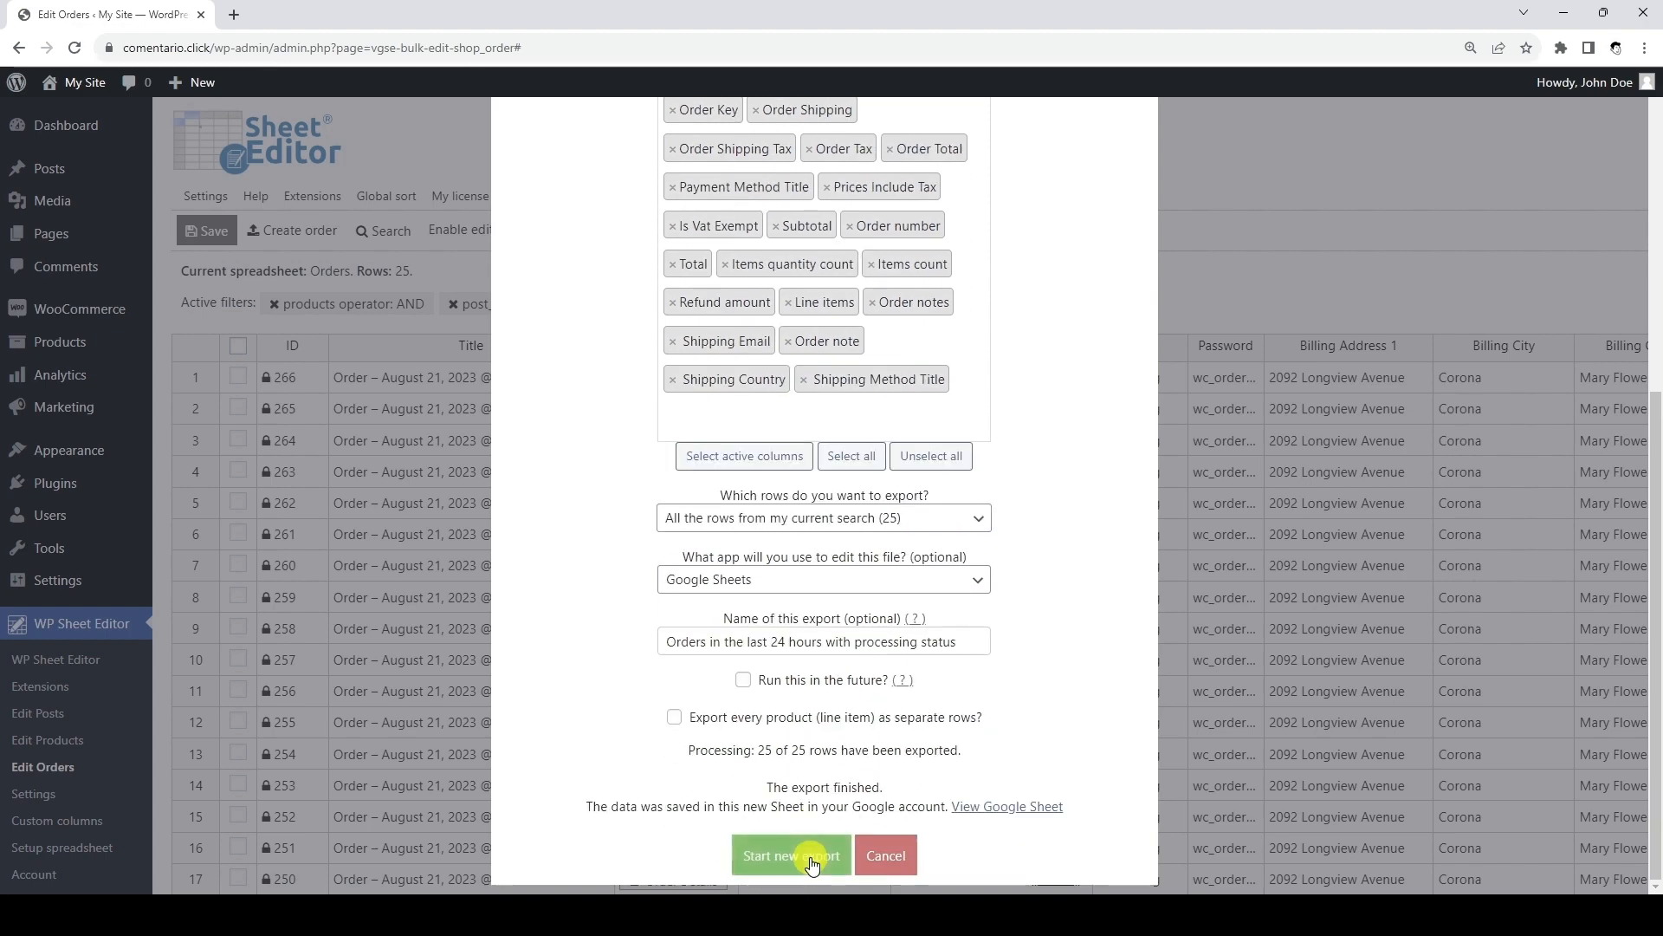
pyautogui.click(1022, 812)
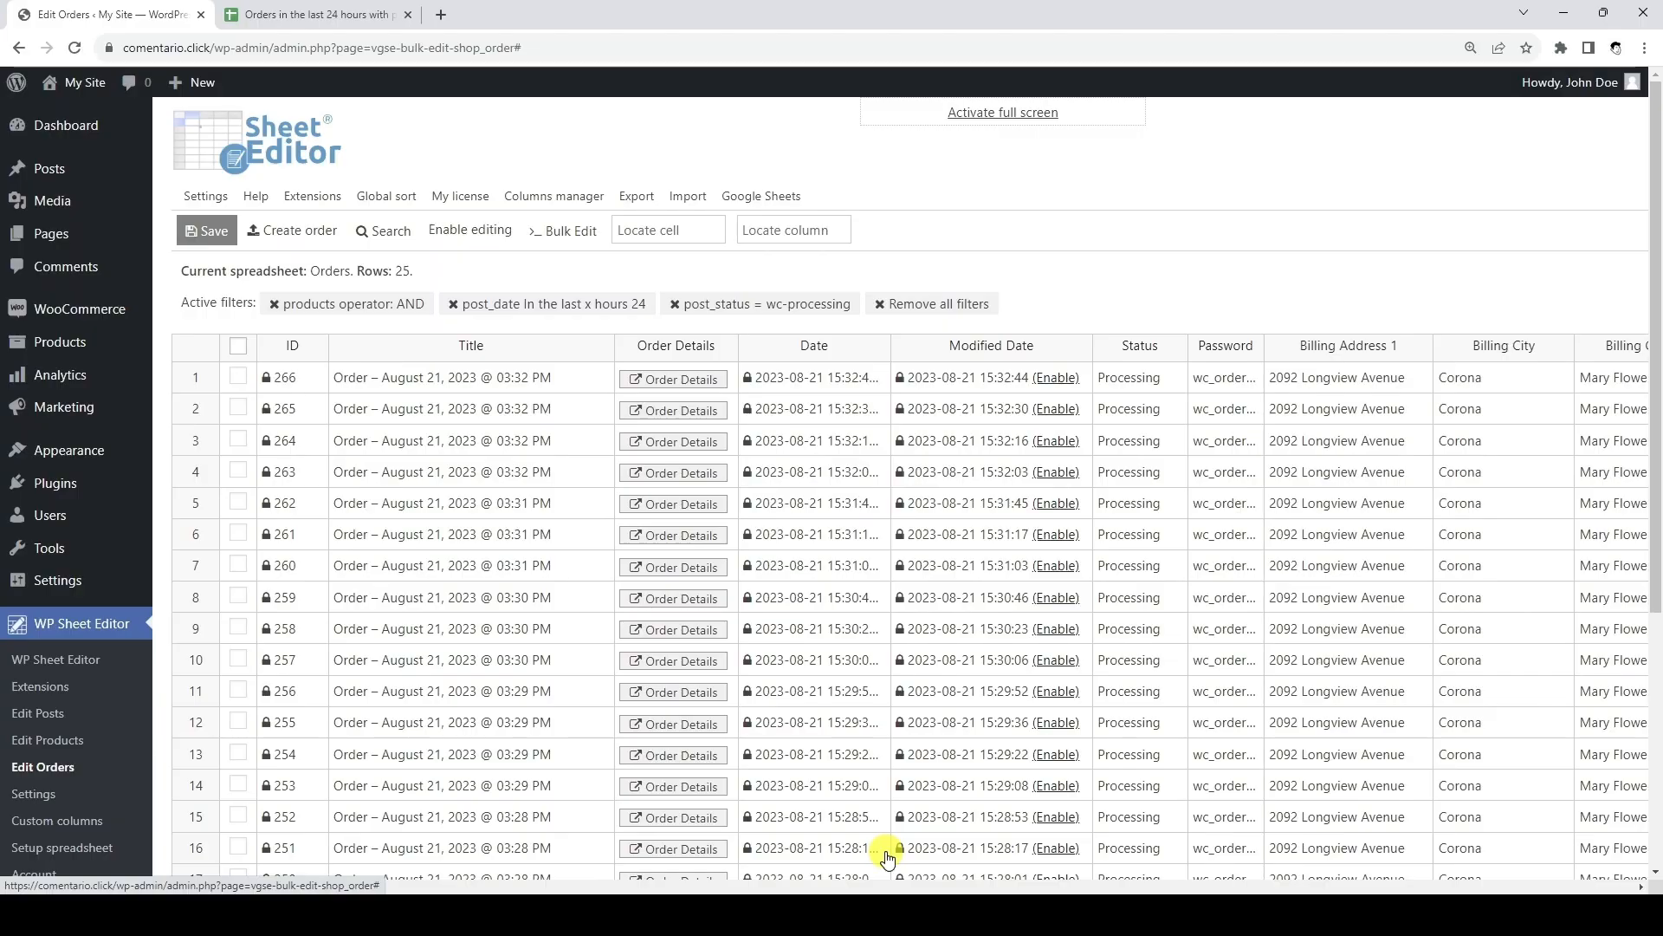
# Step: Enable editing in the orders spreadsheet and tick the checkboxes of rows 1, 2 and 6 through 11
pyautogui.click(476, 233)
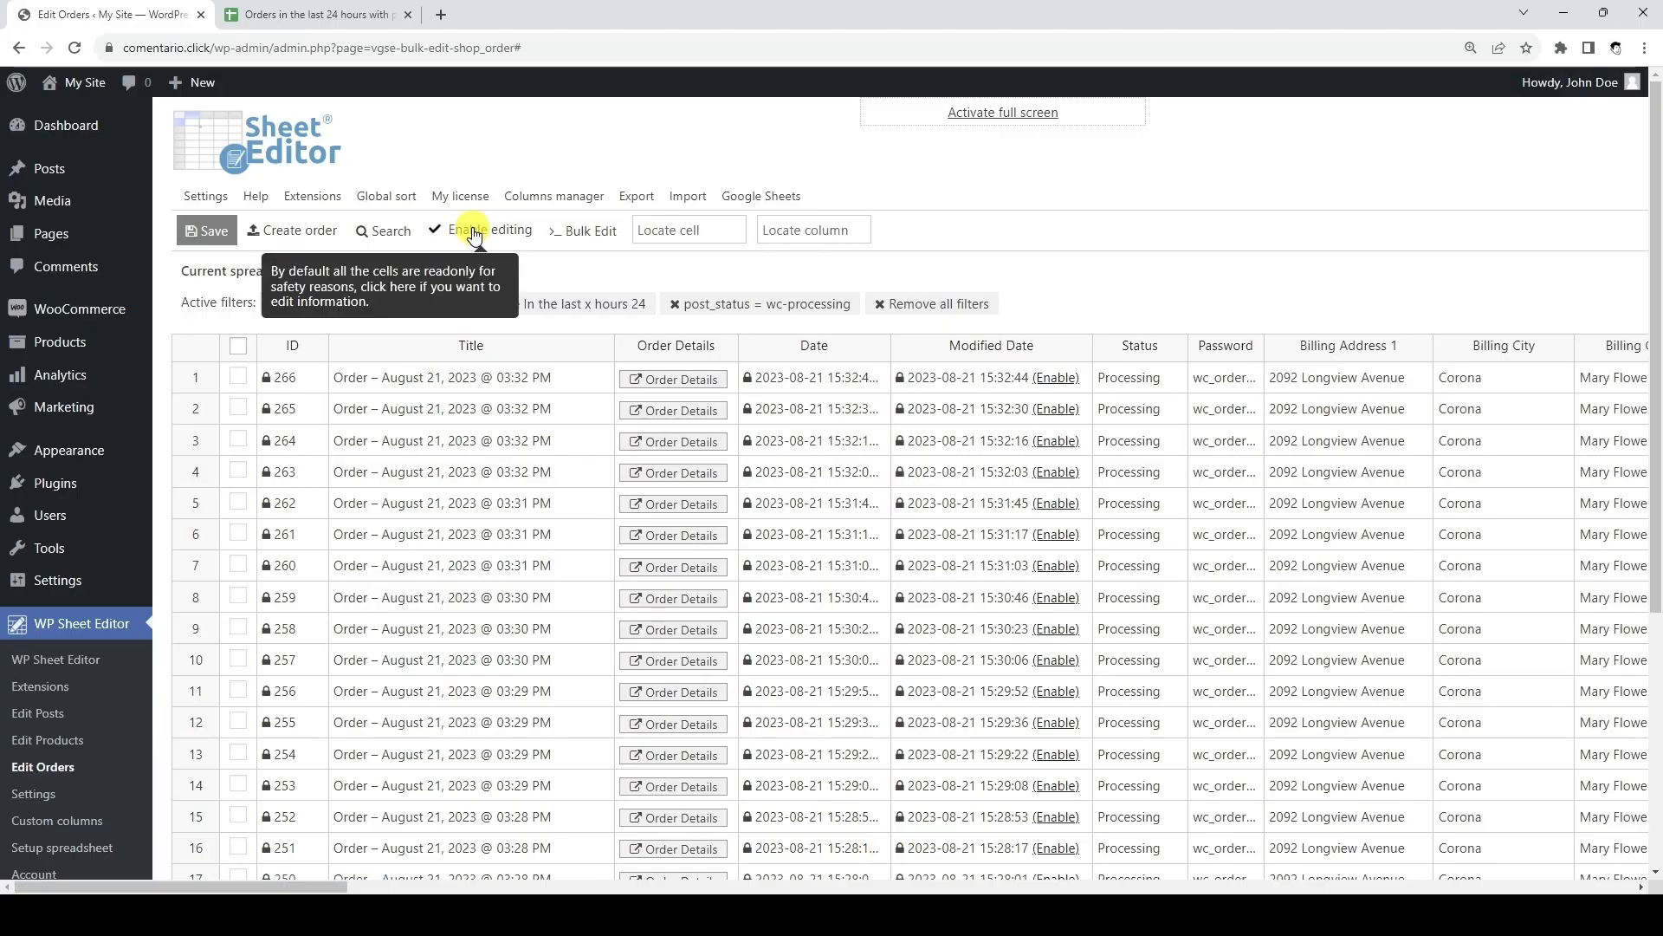
pyautogui.click(238, 376)
pyautogui.click(238, 407)
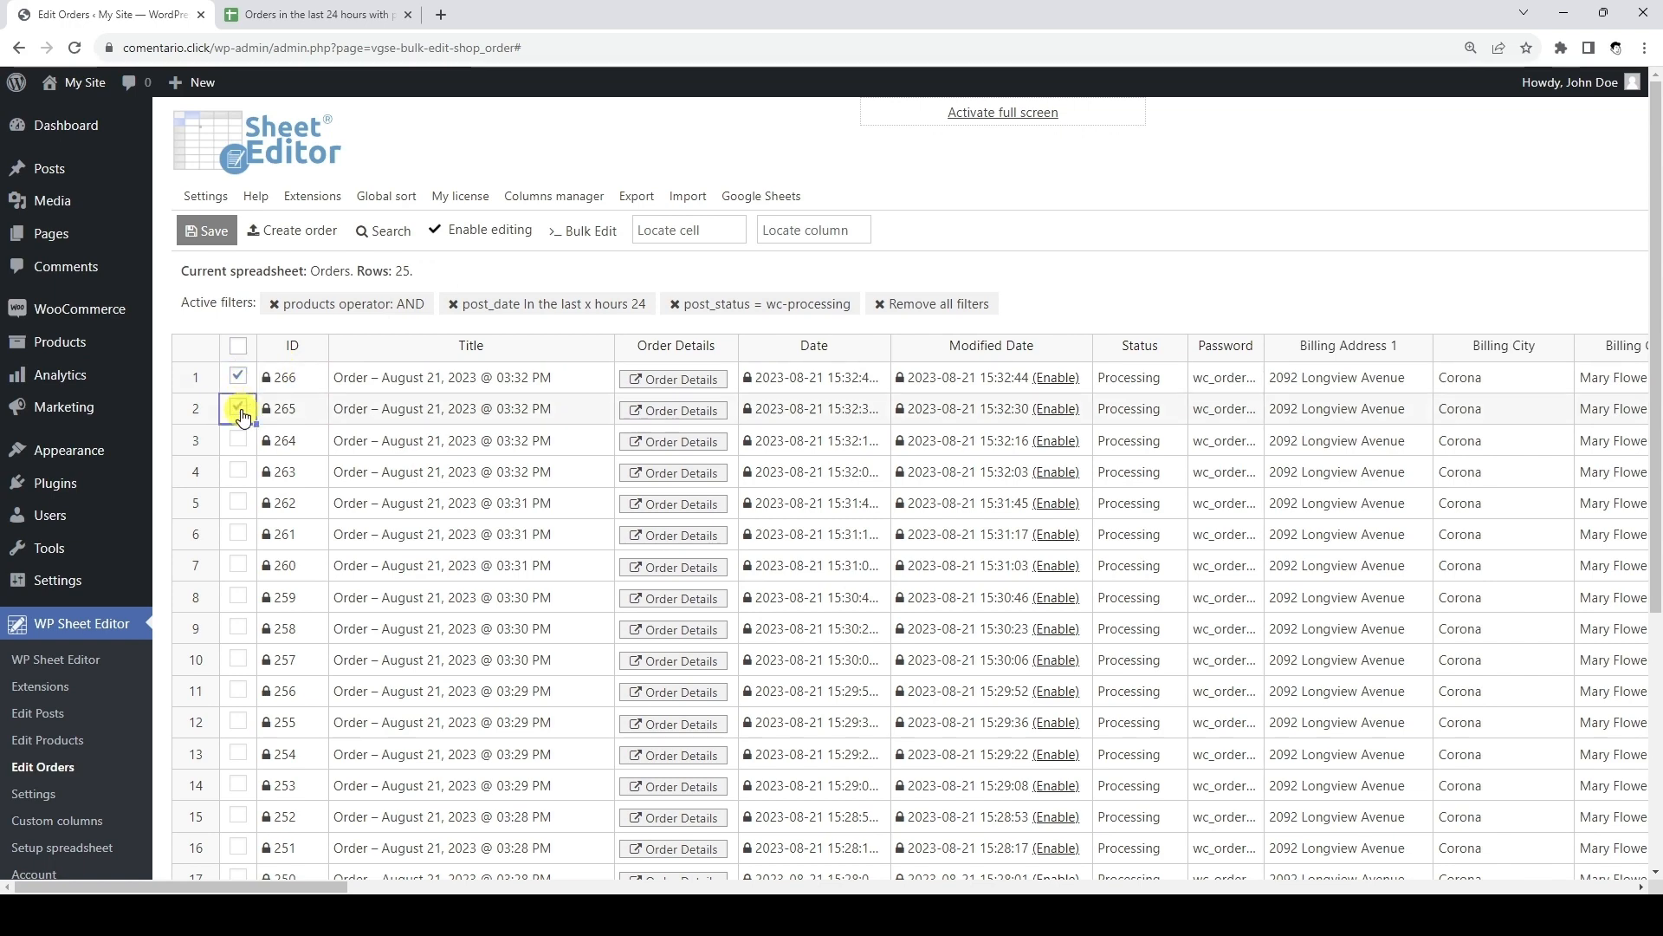
pyautogui.click(238, 533)
pyautogui.click(239, 565)
pyautogui.click(239, 597)
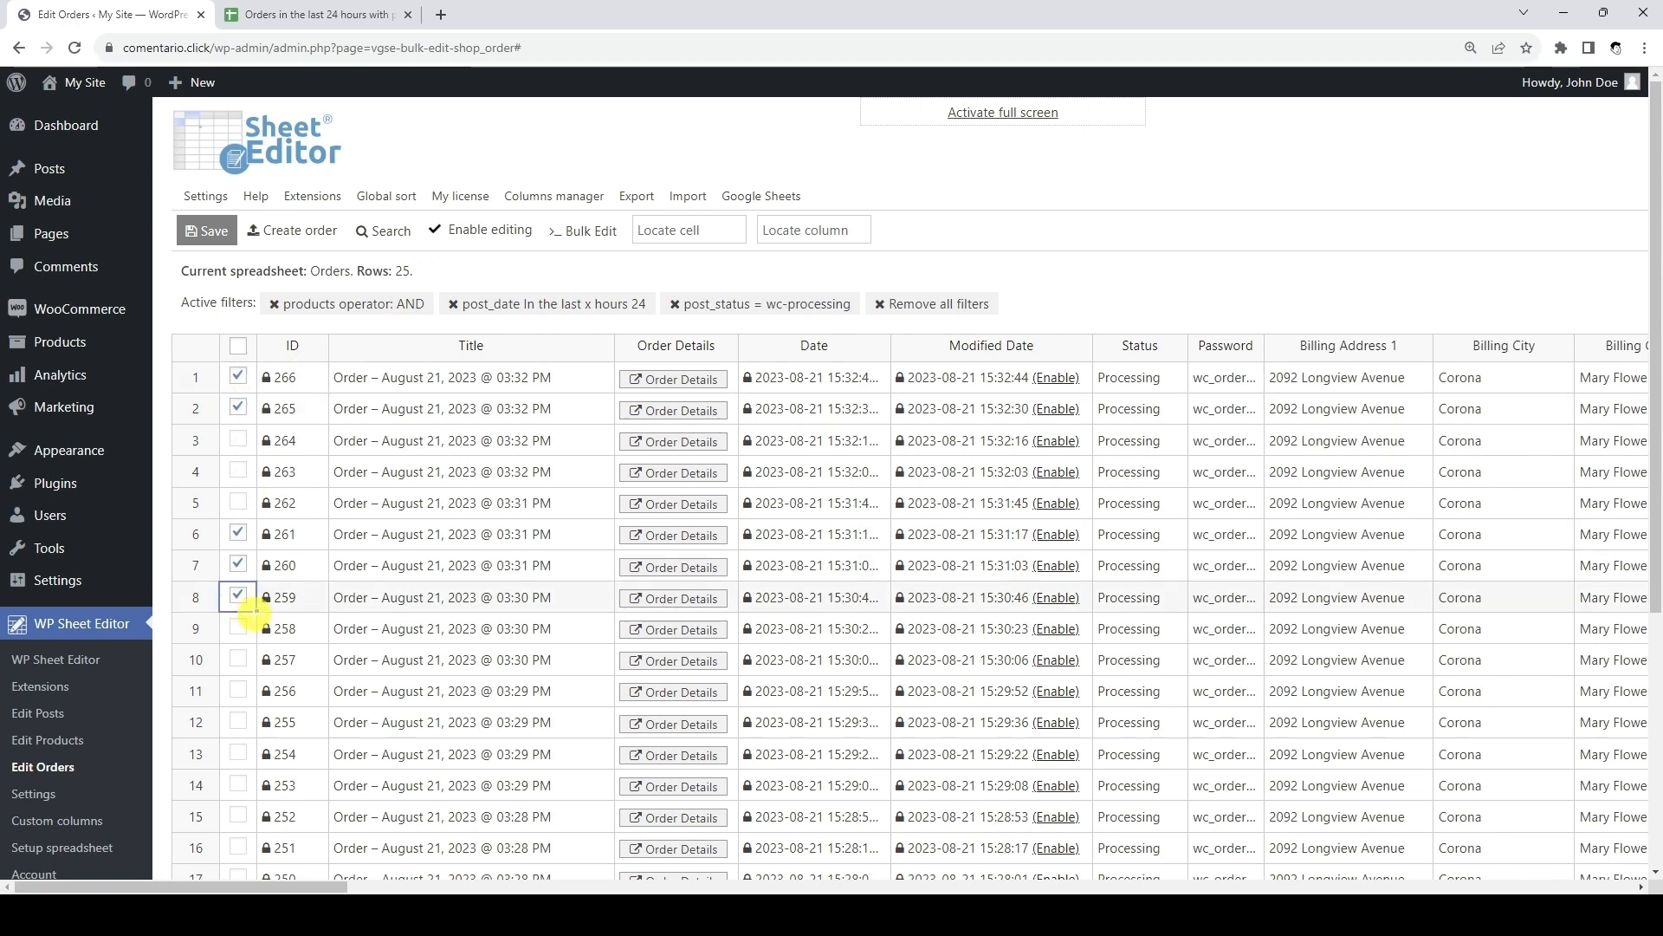
pyautogui.moveTo(256, 613); pyautogui.dragTo(247, 691)
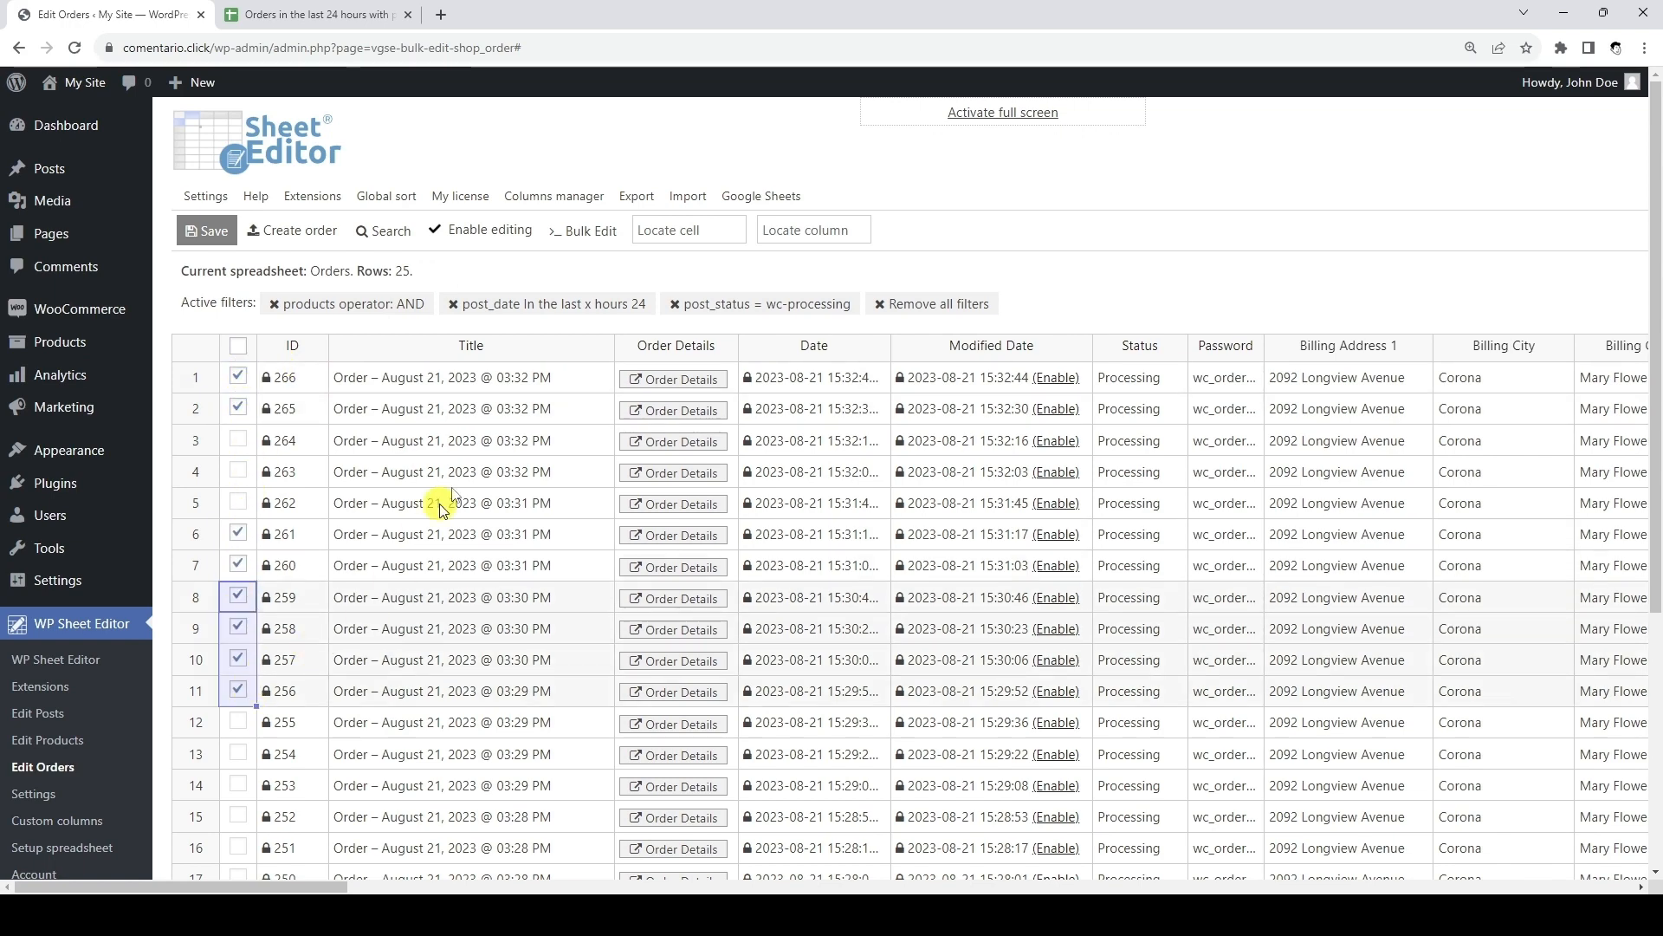
# Step: Export only the rows selected manually with the checkbox to Google Sheets and open the resulting sheet
pyautogui.click(638, 195)
pyautogui.scroll(-5, 638, 196)
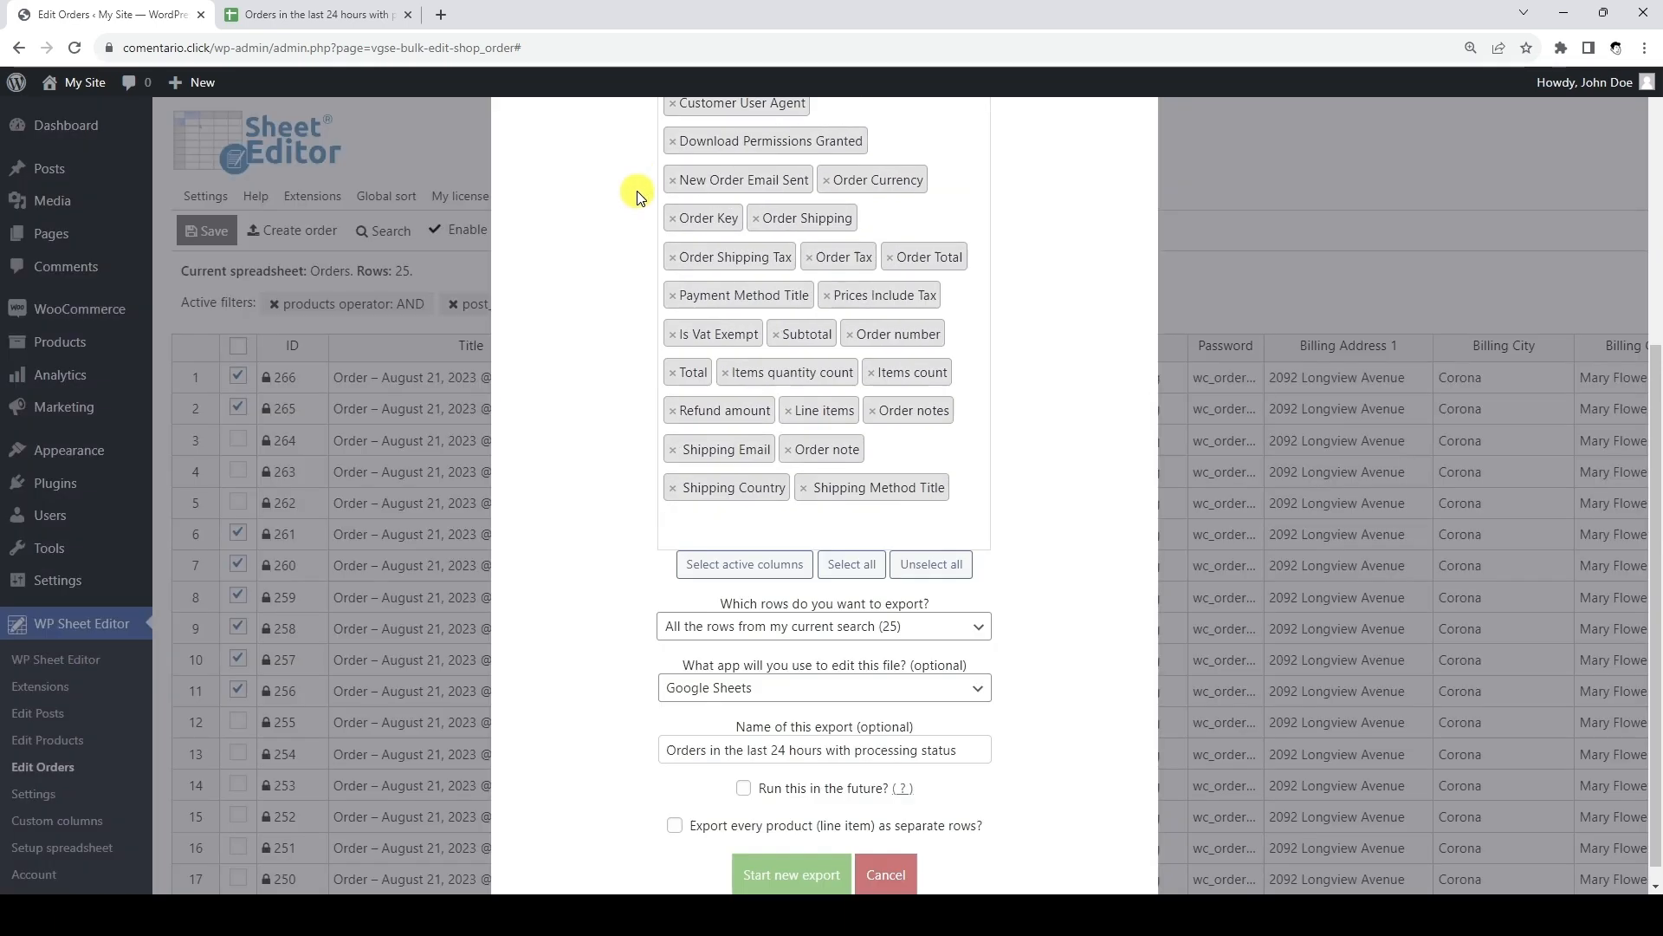
pyautogui.click(938, 606)
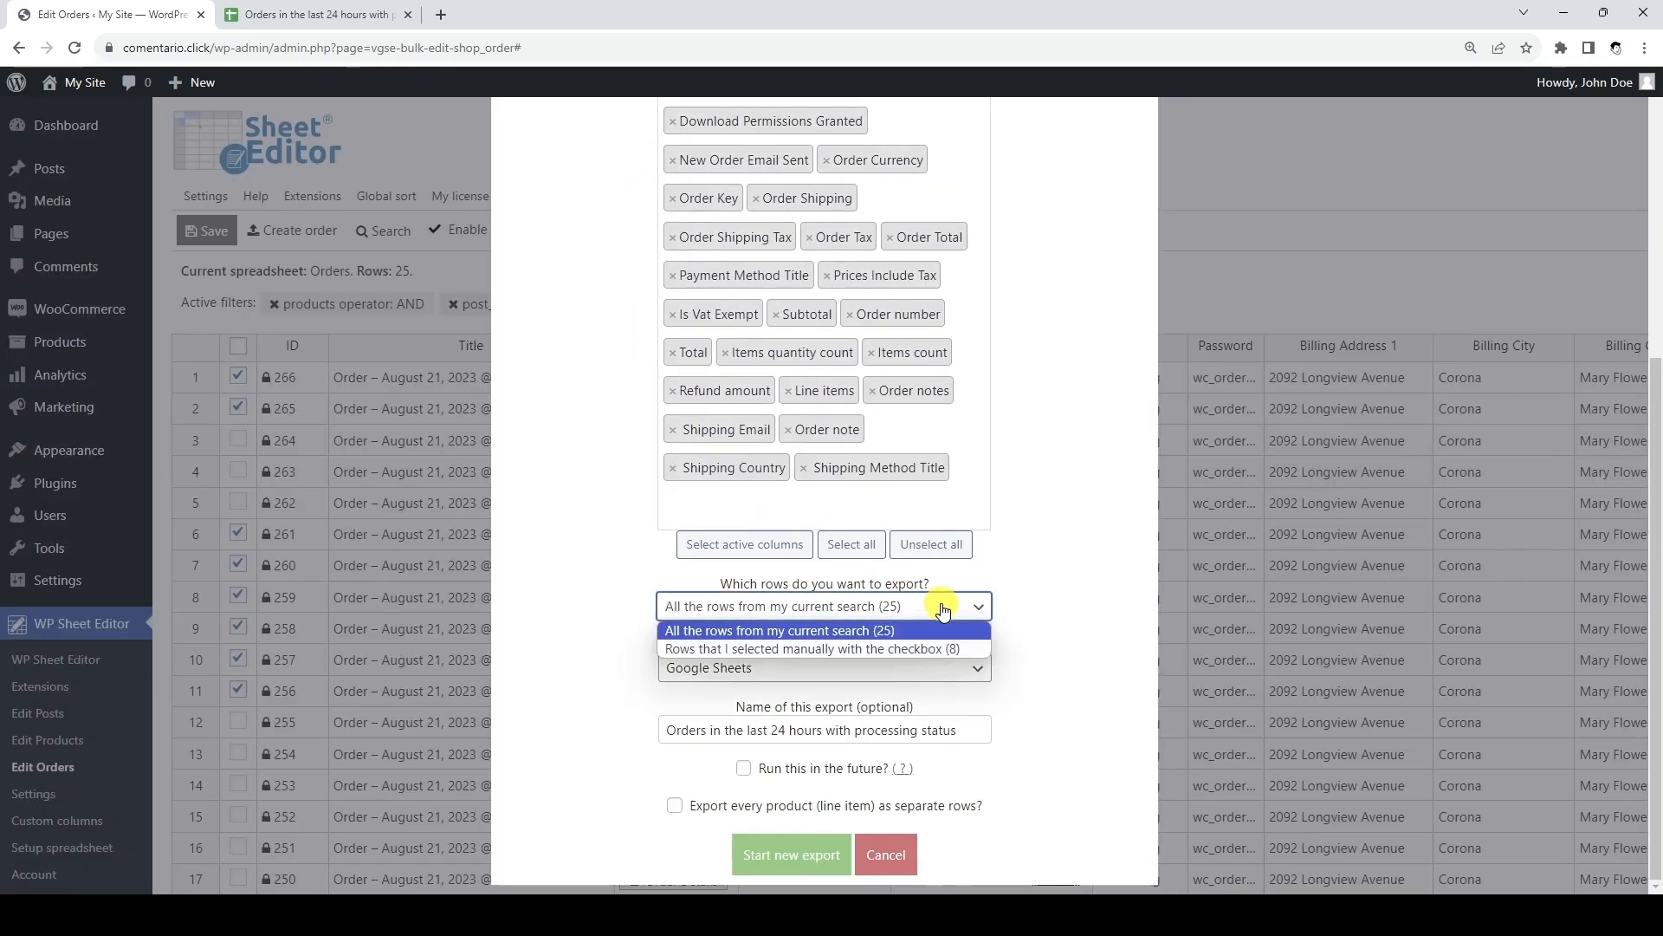
pyautogui.click(960, 648)
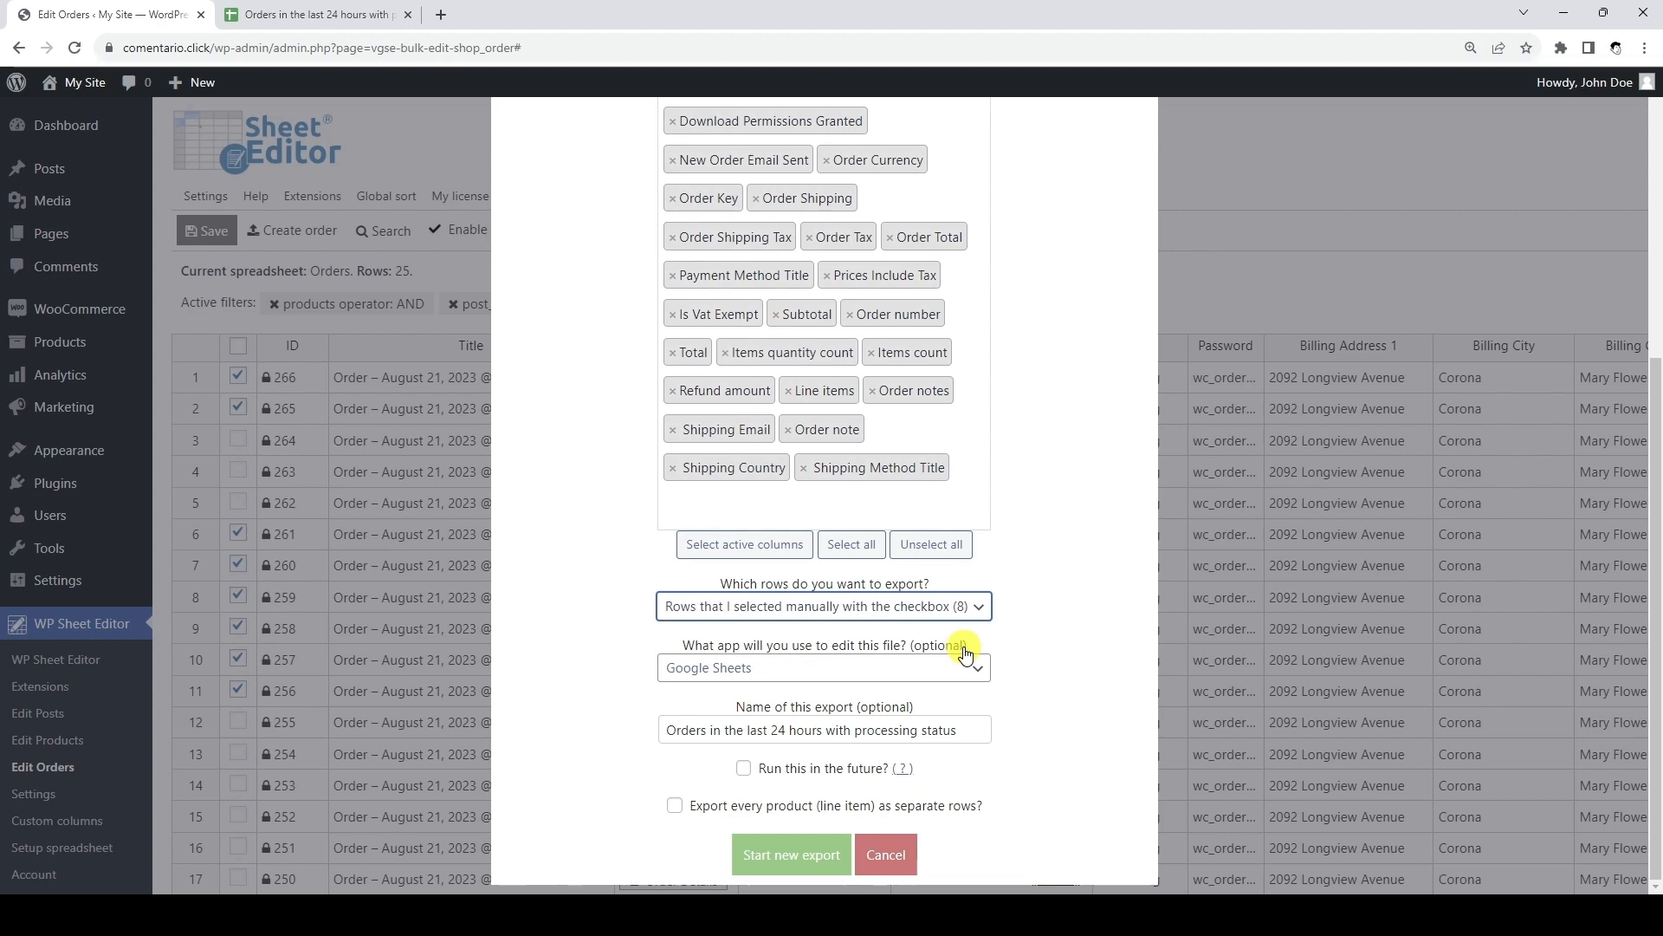
pyautogui.click(830, 837)
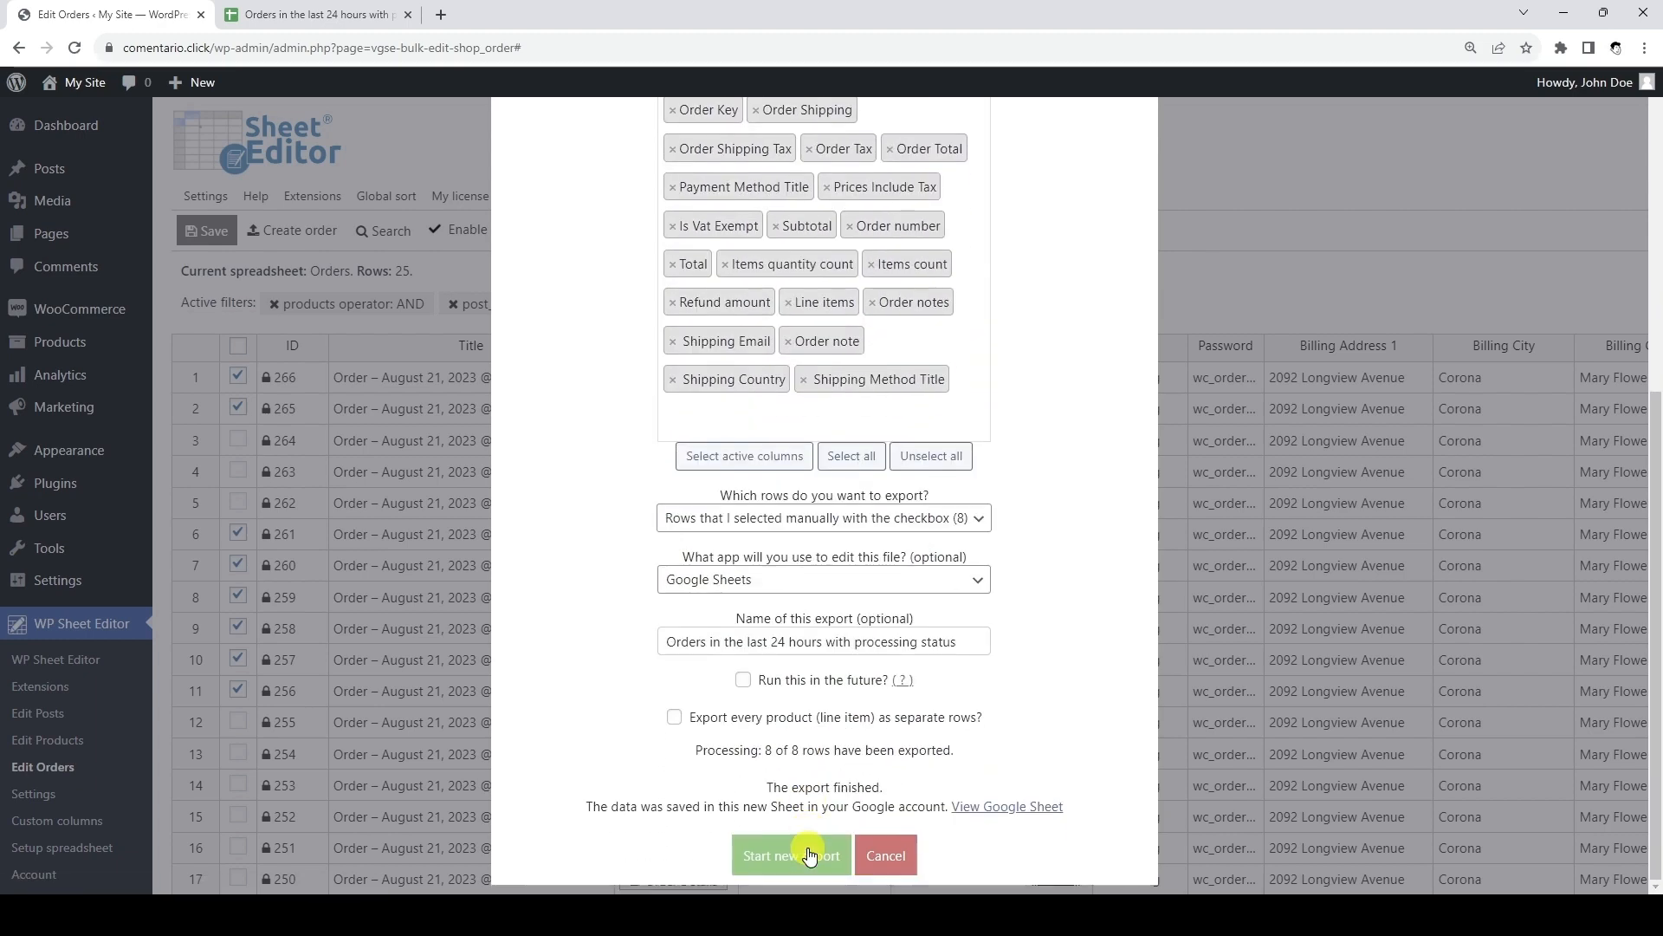
pyautogui.click(1055, 808)
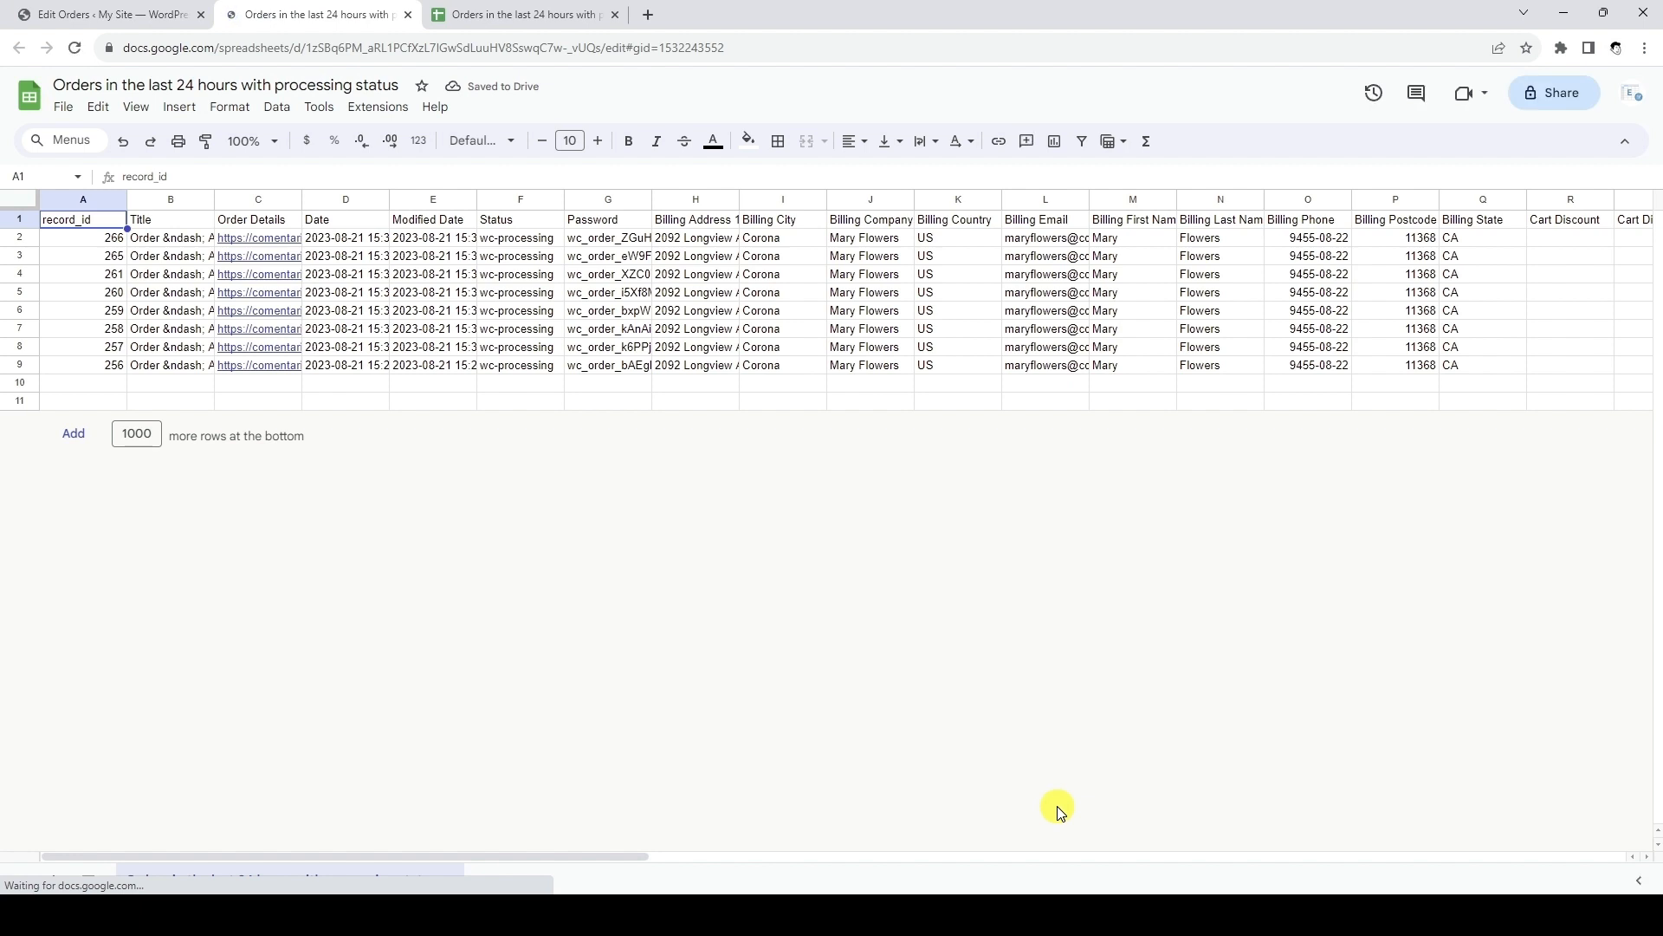